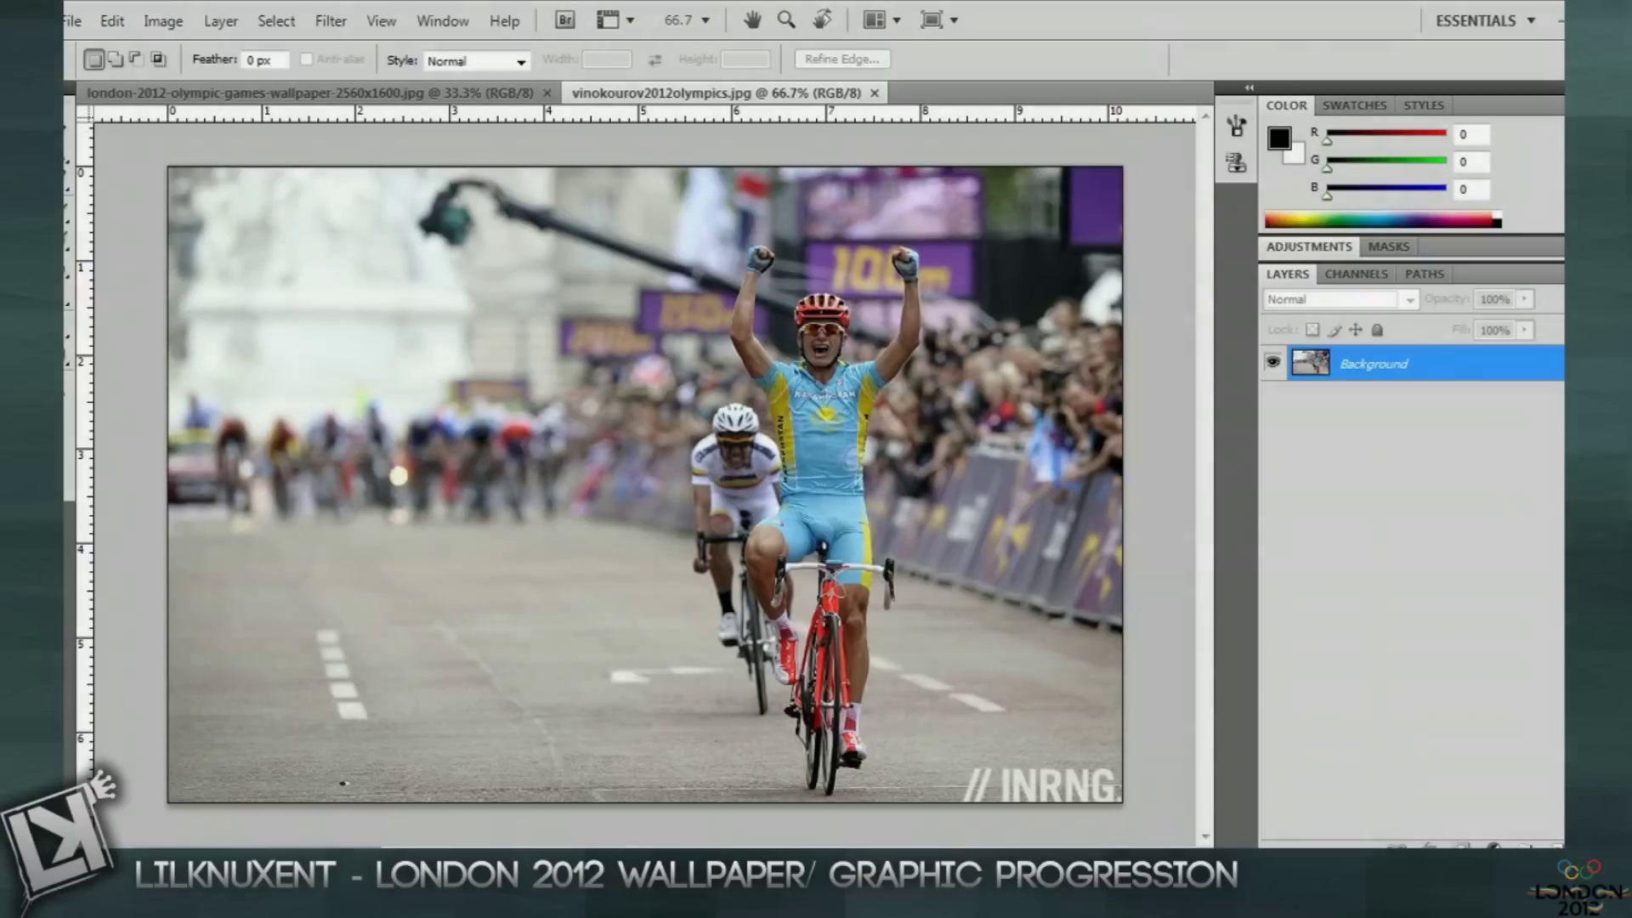
- Place the vinokourov2012olympics image from the Desktop into the London 2012 wallpaper document
{"action": "left_click", "coordinate": [73, 22]}
{"action": "left_click", "coordinate": [119, 444]}
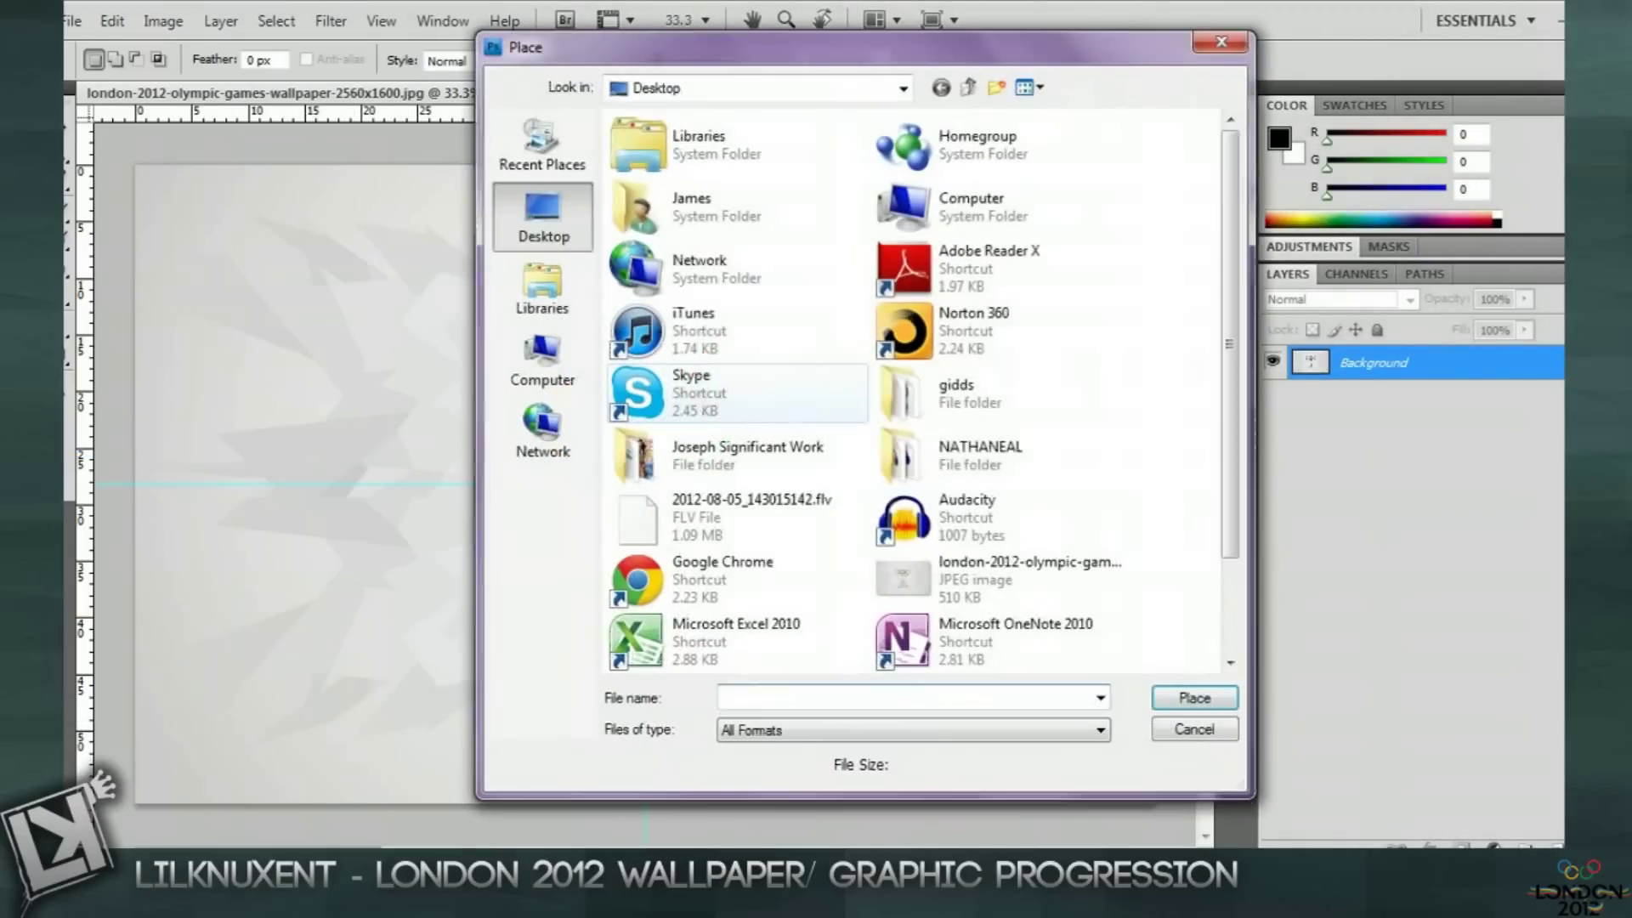
{"action": "left_click_drag", "start_coordinate": [1230, 480], "coordinate": [1230, 582]}
{"action": "double_click", "coordinate": [1007, 637]}
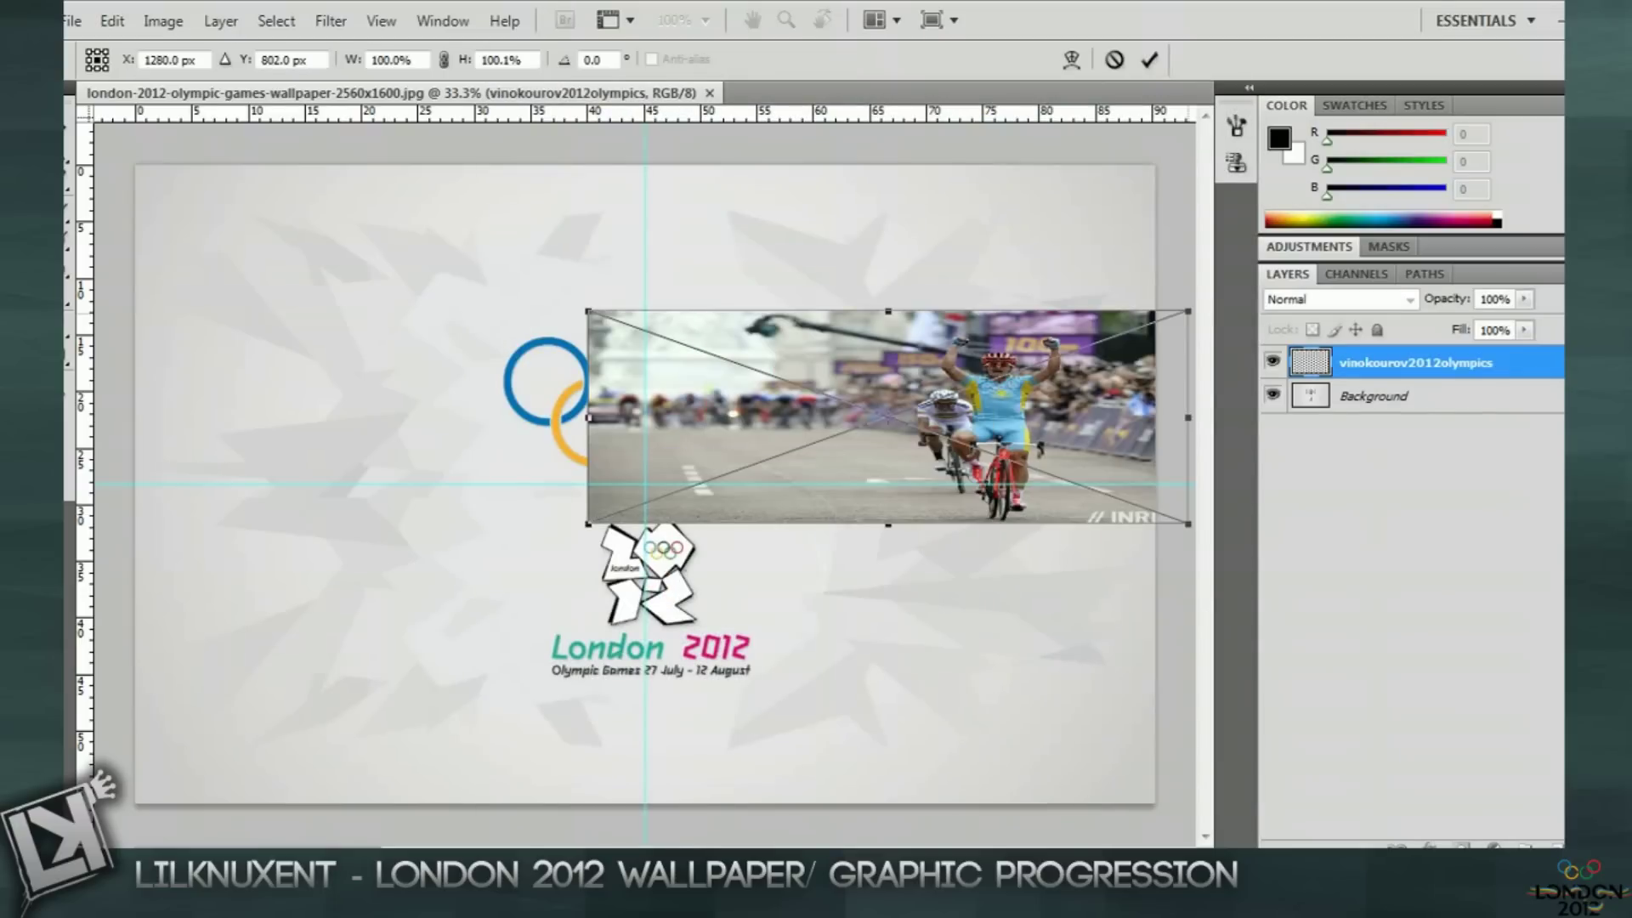
- Enlarge the placed cycling photo to about 945% width and 939% height so it covers the whole canvas
{"action": "left_click_drag", "start_coordinate": [1187, 311], "coordinate": [1156, 164]}
{"action": "left_click_drag", "start_coordinate": [588, 524], "coordinate": [120, 814]}
{"action": "left_click_drag", "start_coordinate": [1156, 814], "coordinate": [1243, 904]}
{"action": "mouse_move", "coordinate": [662, 165]}
{"action": "left_mouse_down"}
{"action": "mouse_move", "coordinate": [662, 114]}
{"action": "mouse_move", "coordinate": [662, 145]}
{"action": "left_mouse_up"}
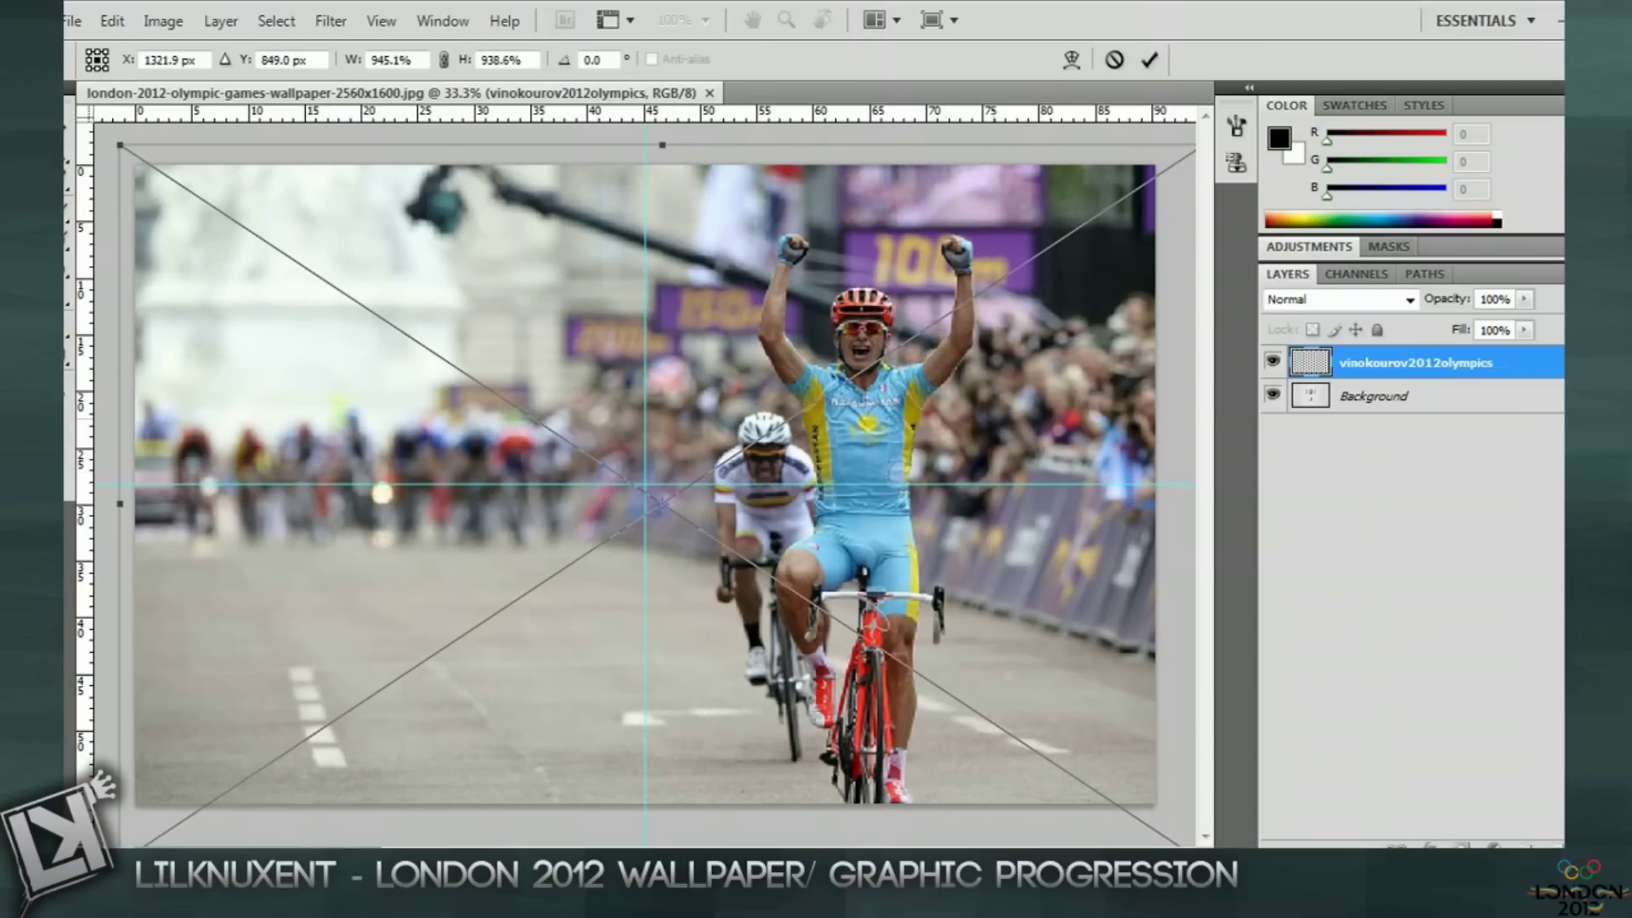
{"action": "key", "text": "Return"}
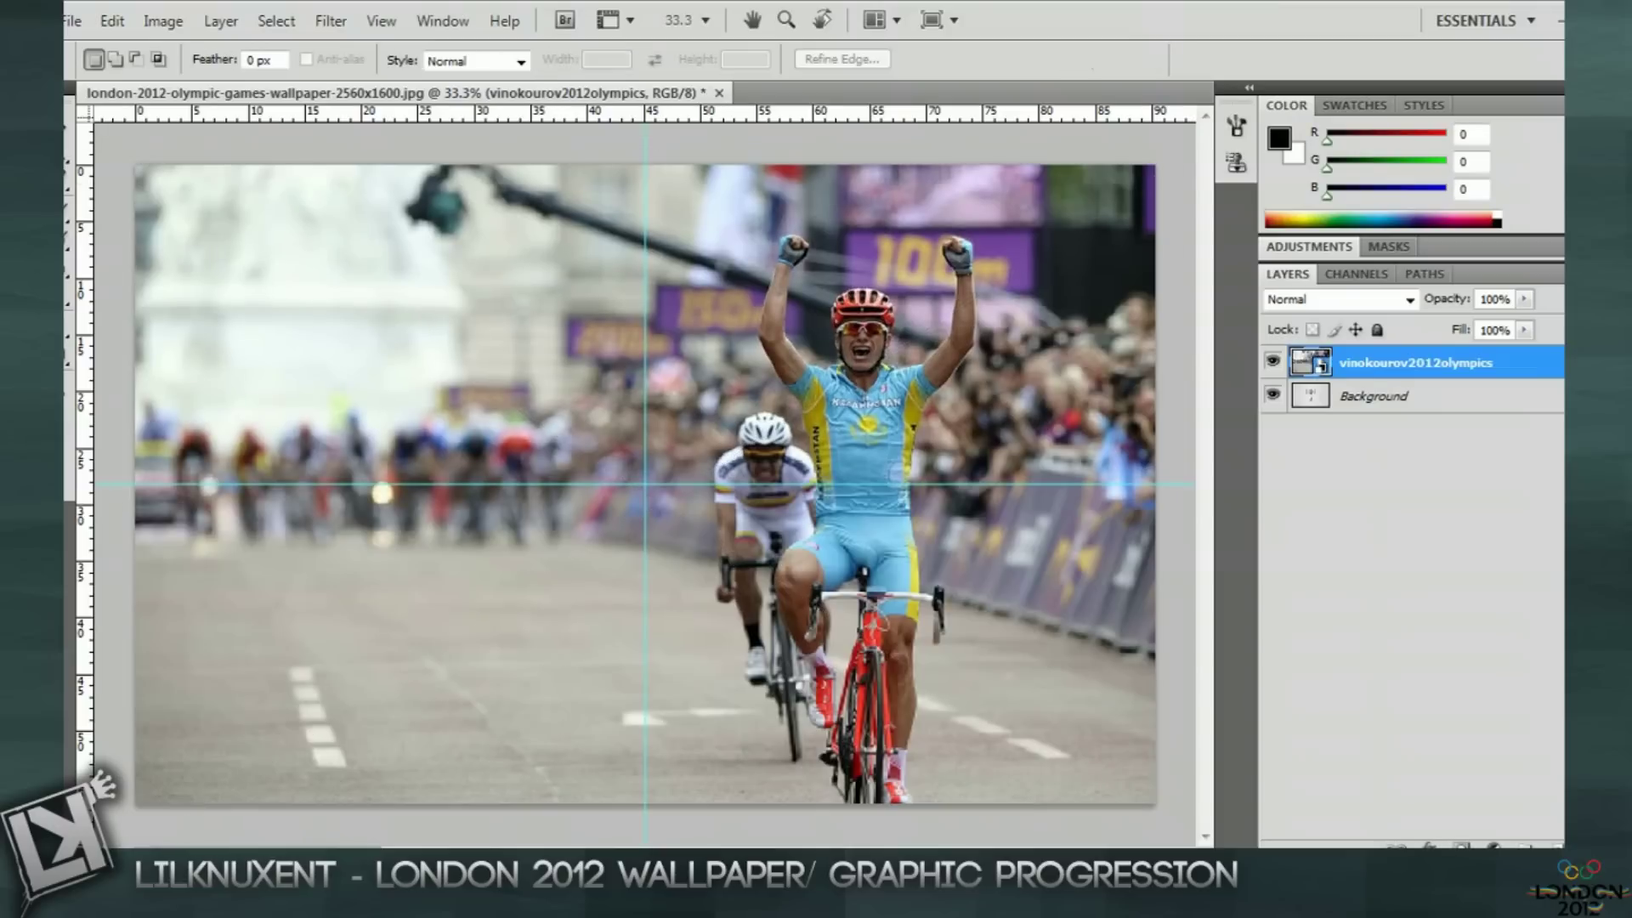
- Rasterize the cycling photo layer and change its blend mode so the wallpaper's rings and logo show through
{"action": "key", "text": "r"}
{"action": "left_click", "coordinate": [736, 383]}
{"action": "left_click", "coordinate": [736, 346]}
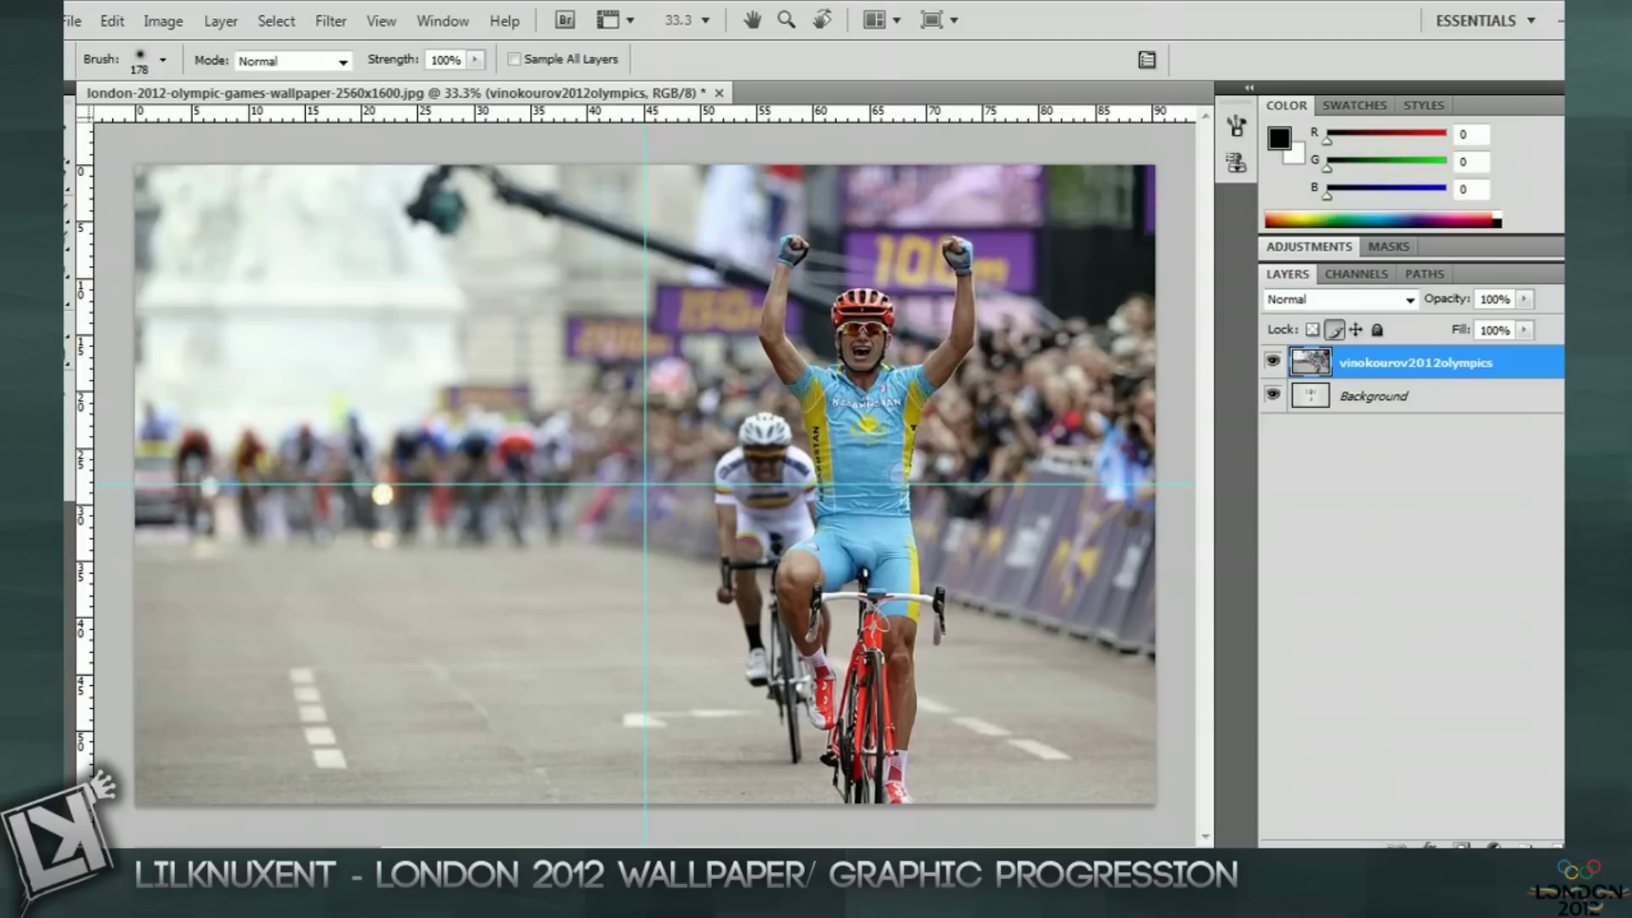
{"action": "left_click", "coordinate": [1339, 299]}
{"action": "left_click", "coordinate": [1300, 706]}
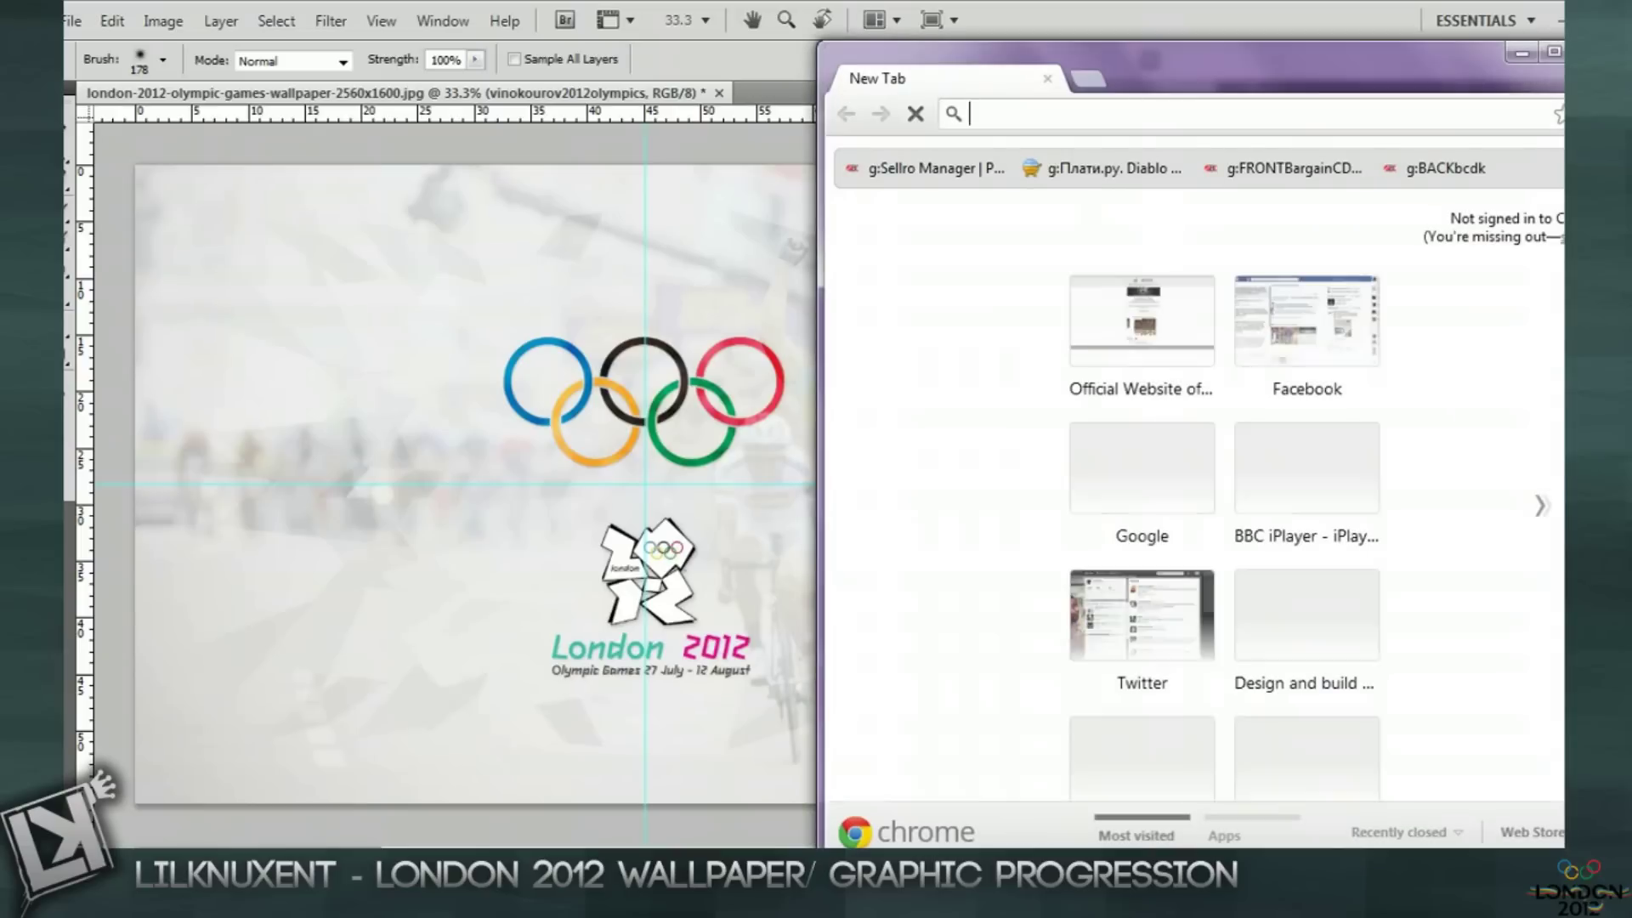
- Search Google Images in the browser for "jessica ennis" and look through the photos
{"action": "type", "text": "jess"}
{"action": "key", "text": "Return"}
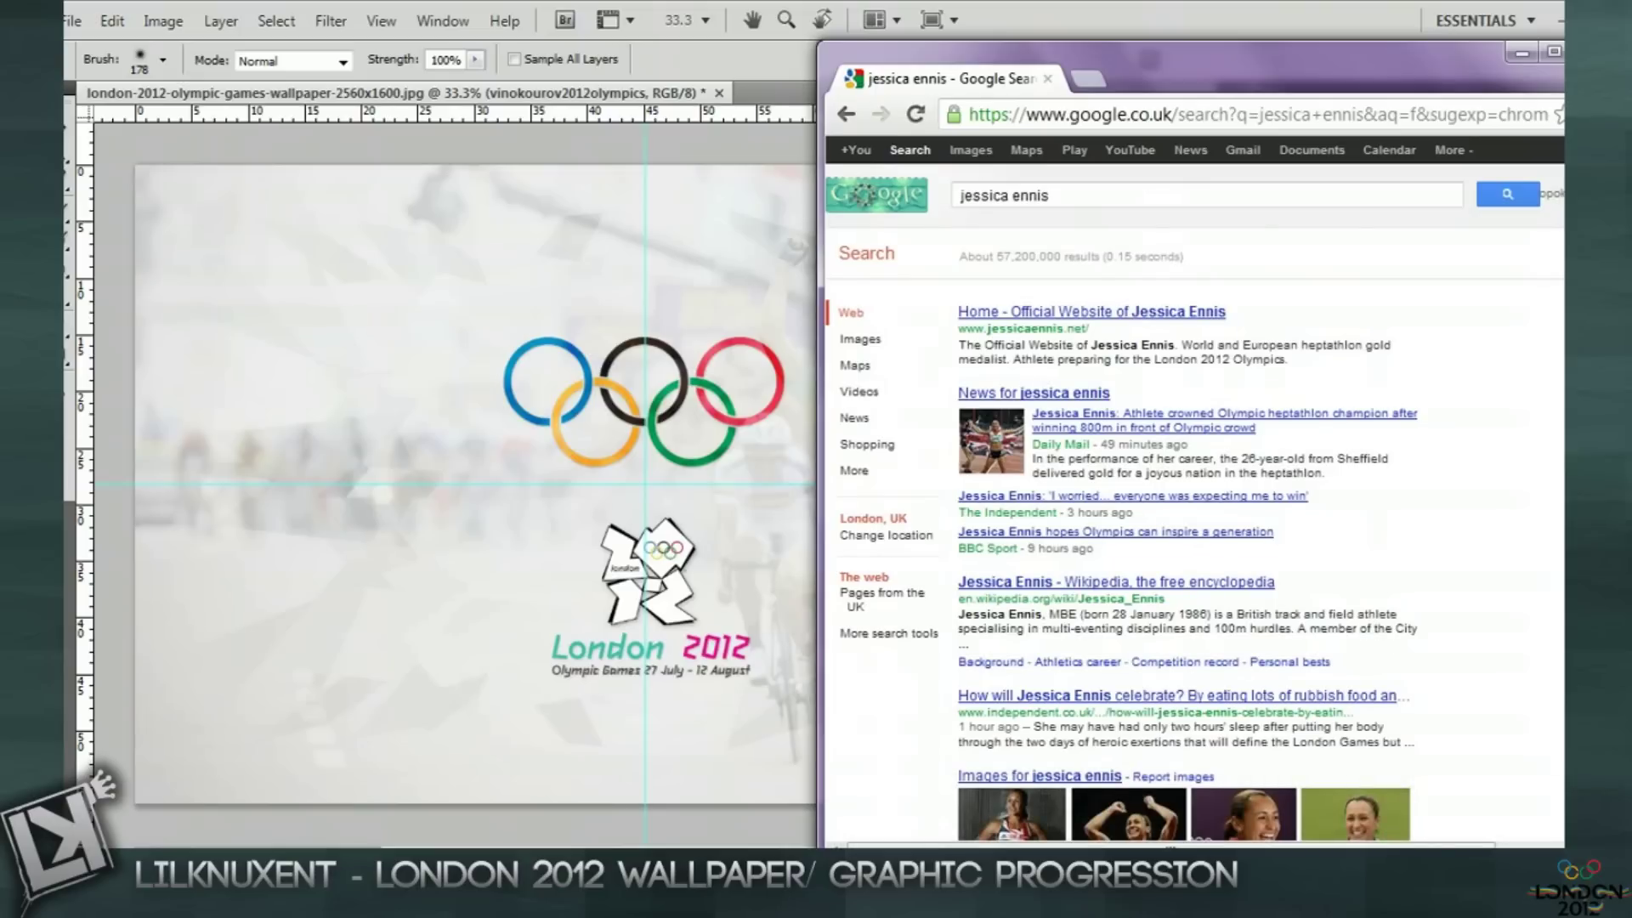
{"action": "left_click", "coordinate": [970, 150]}
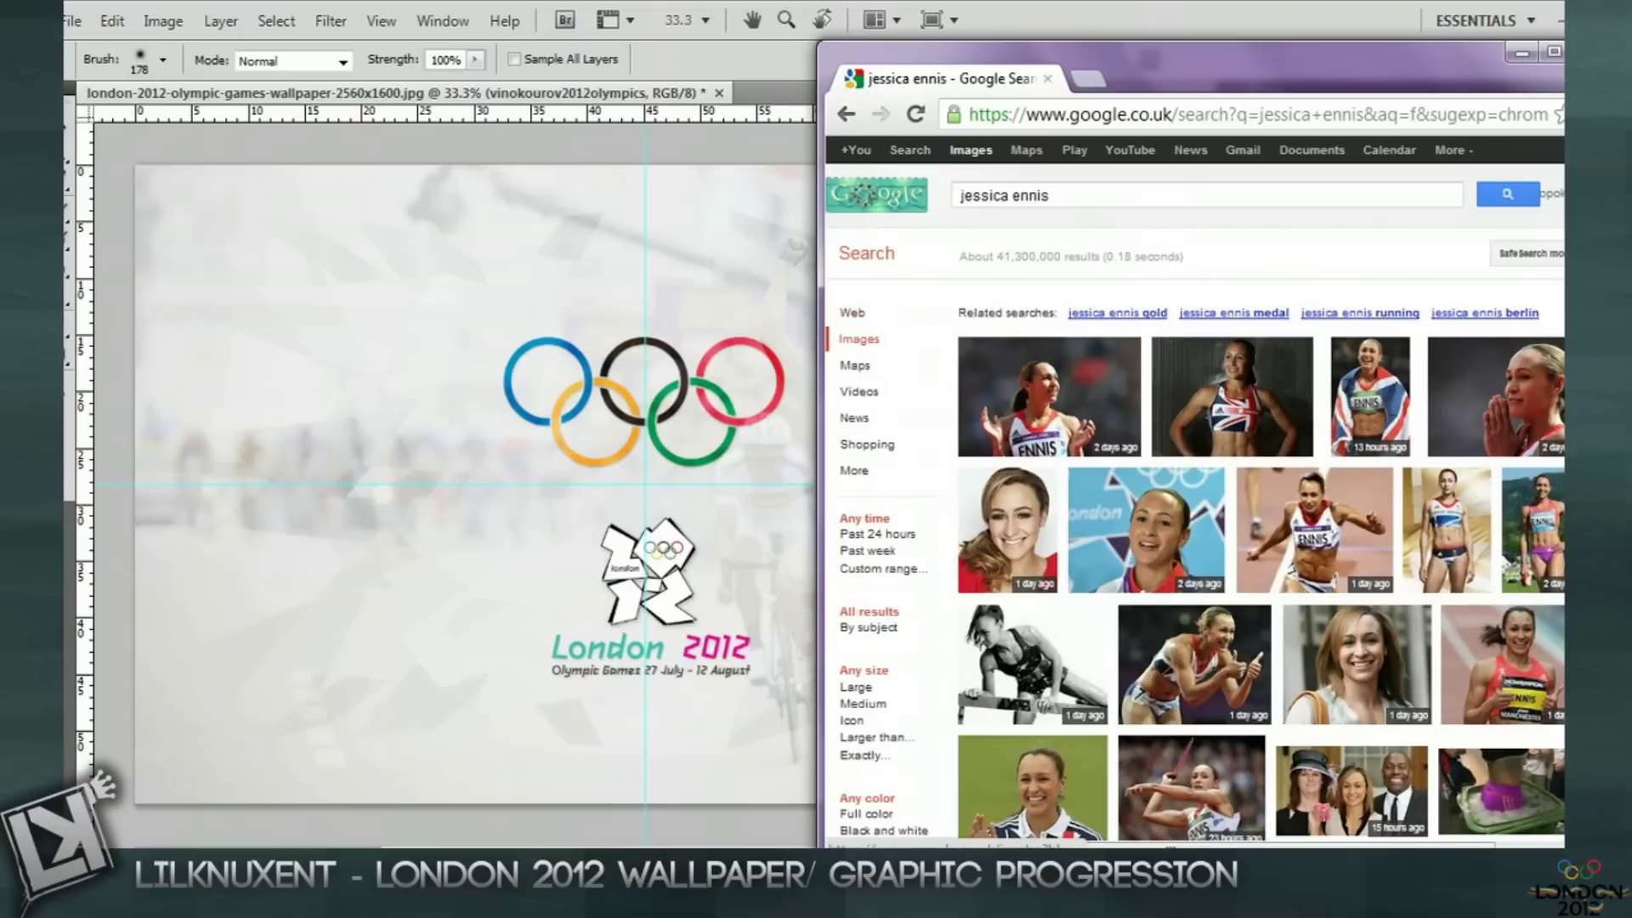
{"action": "scroll", "coordinate": [1194, 485], "scroll_direction": "down", "scroll_amount": 3}
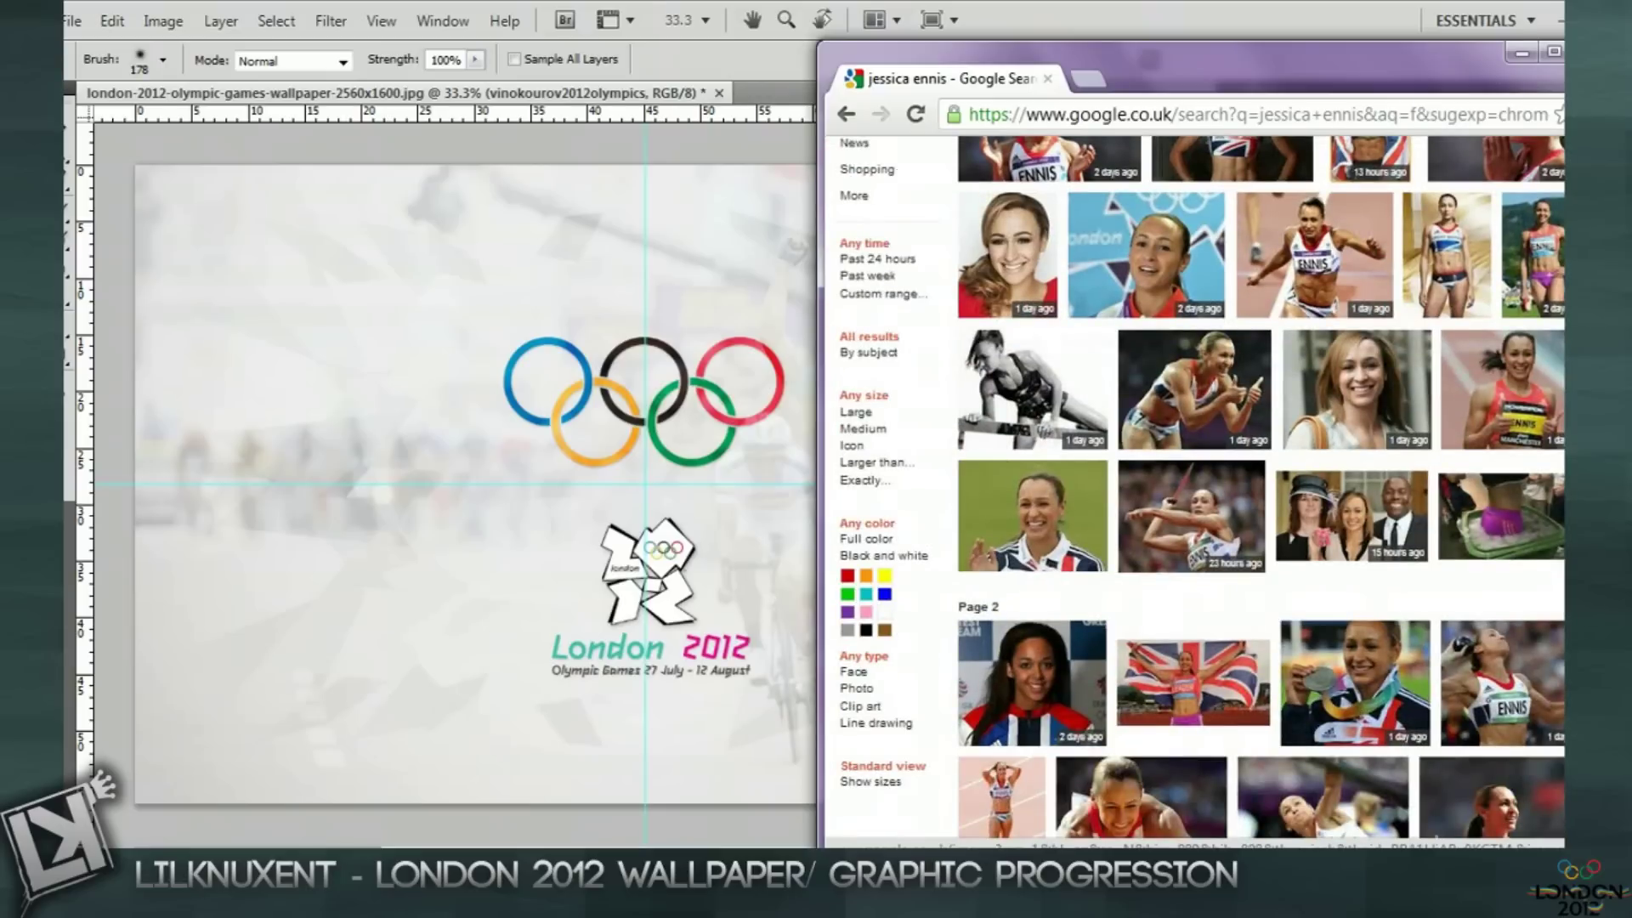
{"action": "mouse_move", "coordinate": [1033, 684]}
- Copy the Jessica Ennis javelin photo from the image results and paste it into the Photoshop wallpaper document
{"action": "left_click", "coordinate": [1194, 522]}
{"action": "right_click", "coordinate": [1058, 425]}
{"action": "left_click", "coordinate": [1130, 491]}
{"action": "key", "text": "alt+Tab"}
{"action": "key", "text": "ctrl+v"}
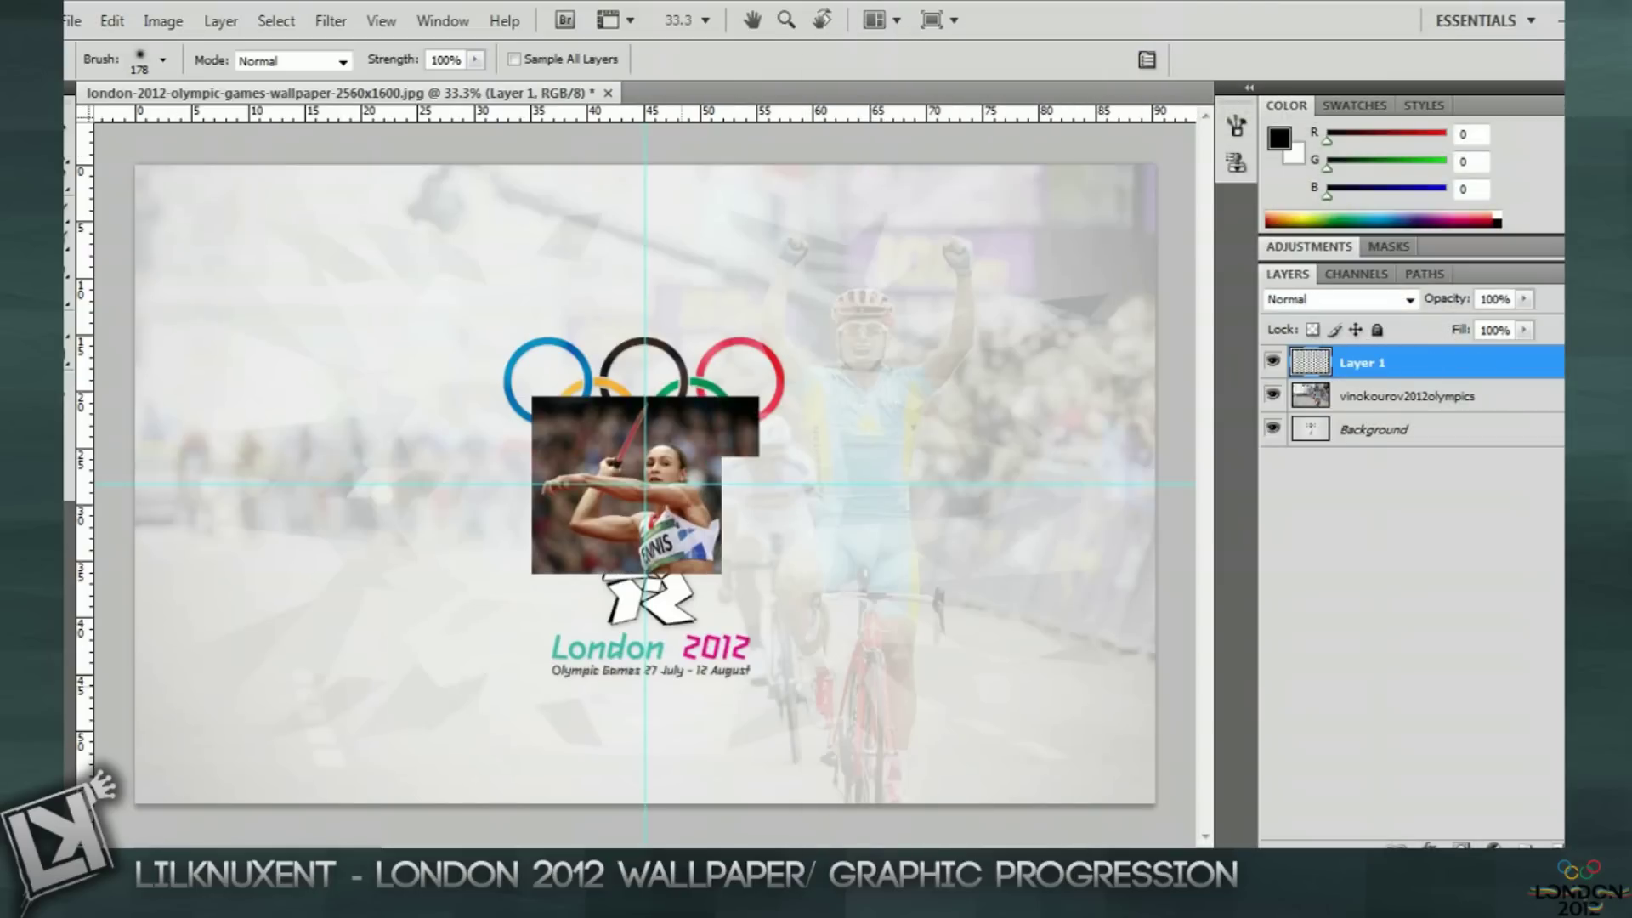
- Enlarge the pasted javelin photo to about 309% width and 315% height, keeping it against the canvas's right edge
{"action": "key", "text": "ctrl+t"}
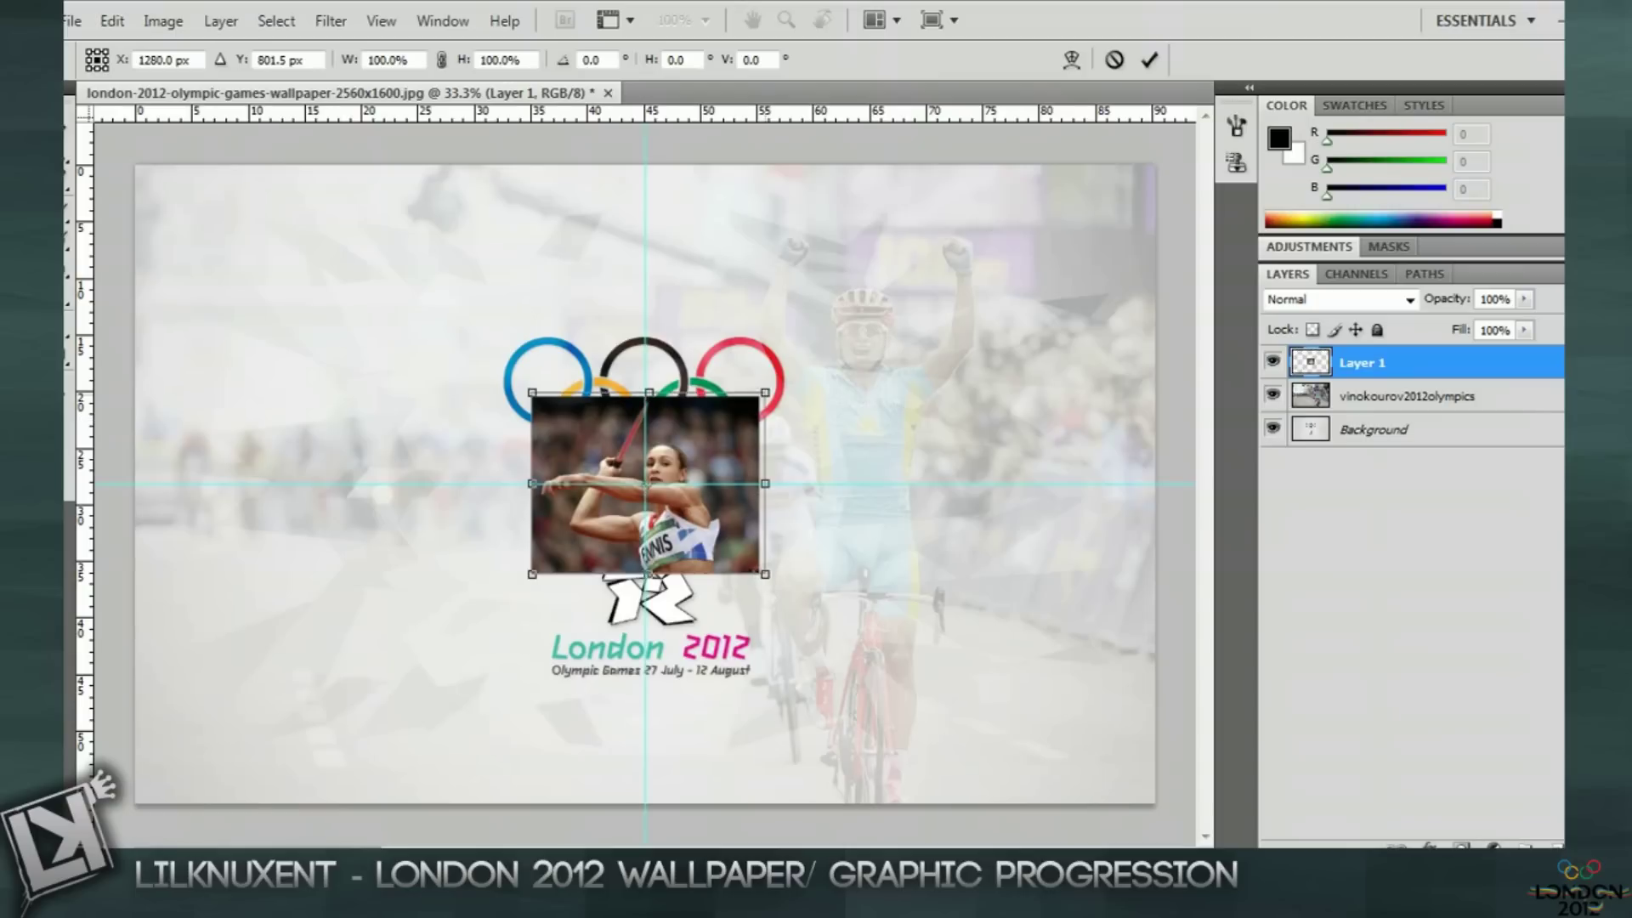
{"action": "left_click_drag", "start_coordinate": [765, 393], "coordinate": [1155, 178]}
{"action": "left_click_drag", "start_coordinate": [843, 574], "coordinate": [843, 696]}
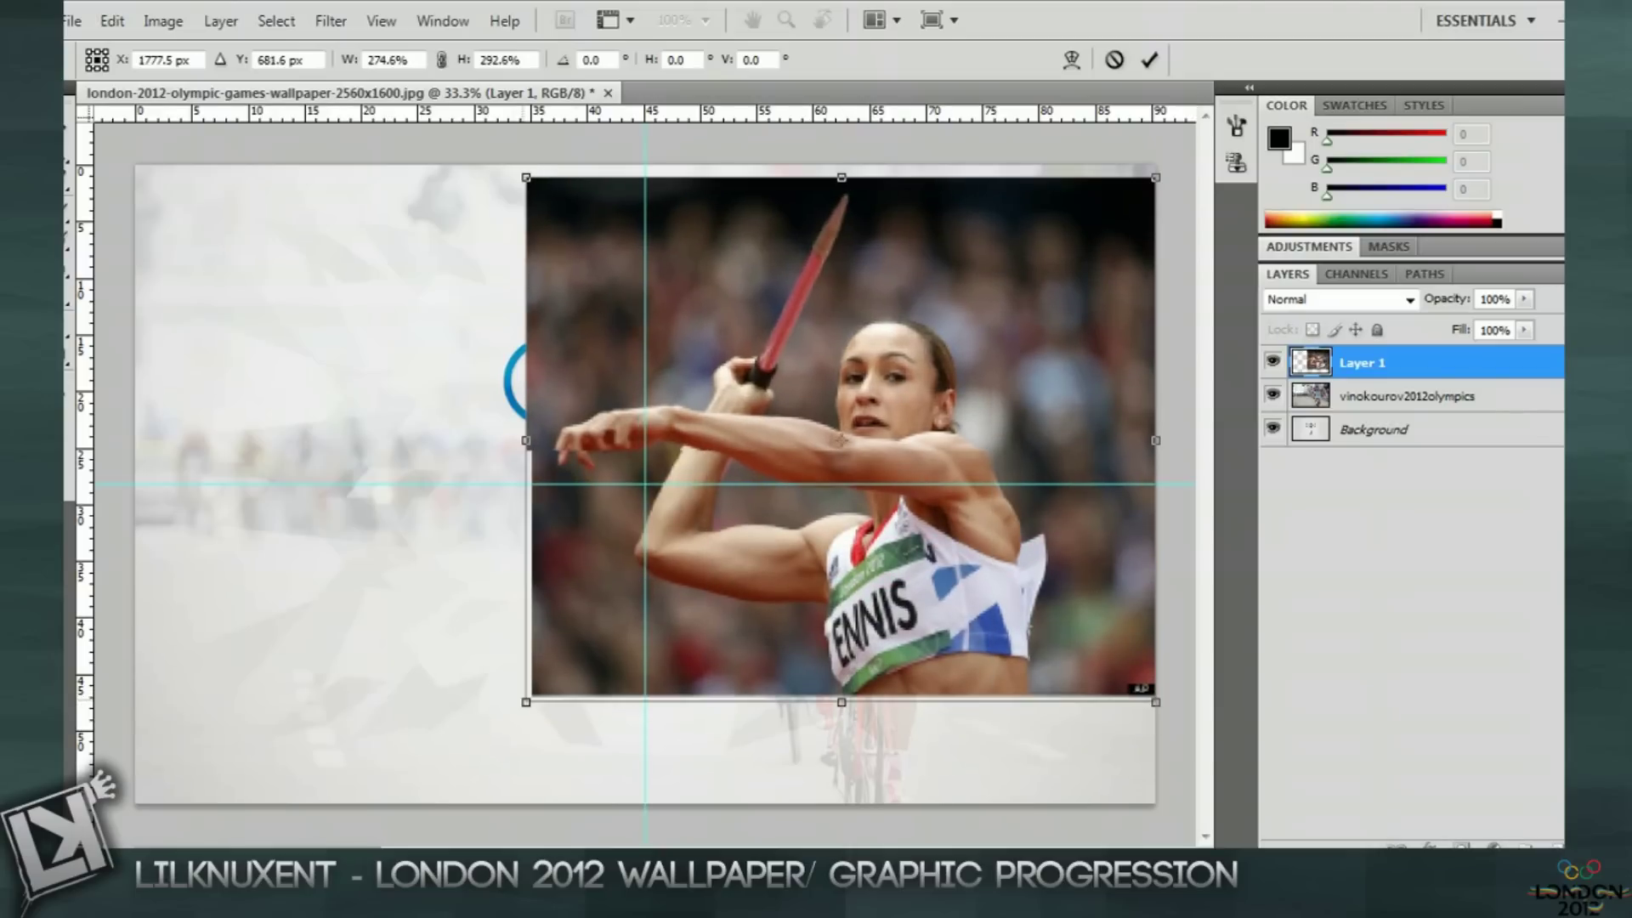
{"action": "left_click_drag", "start_coordinate": [532, 697], "coordinate": [451, 729]}
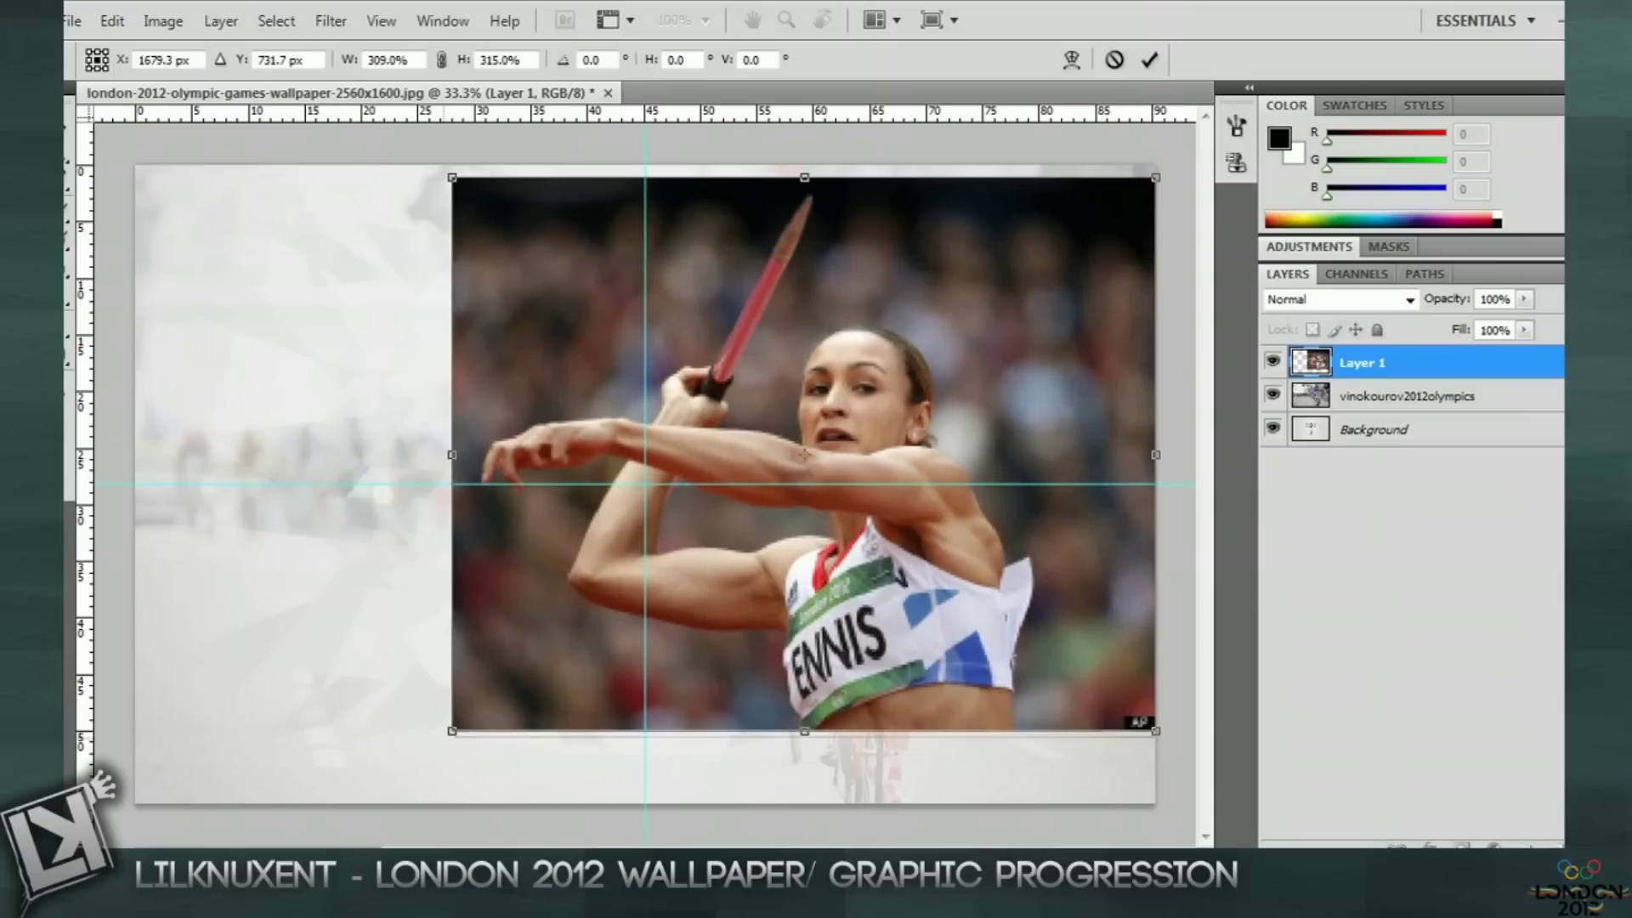
{"action": "key", "text": "Return"}
- Try the javelin photo in Overlay blending at a shifted position and return its blend mode to Normal
{"action": "key", "text": "r"}
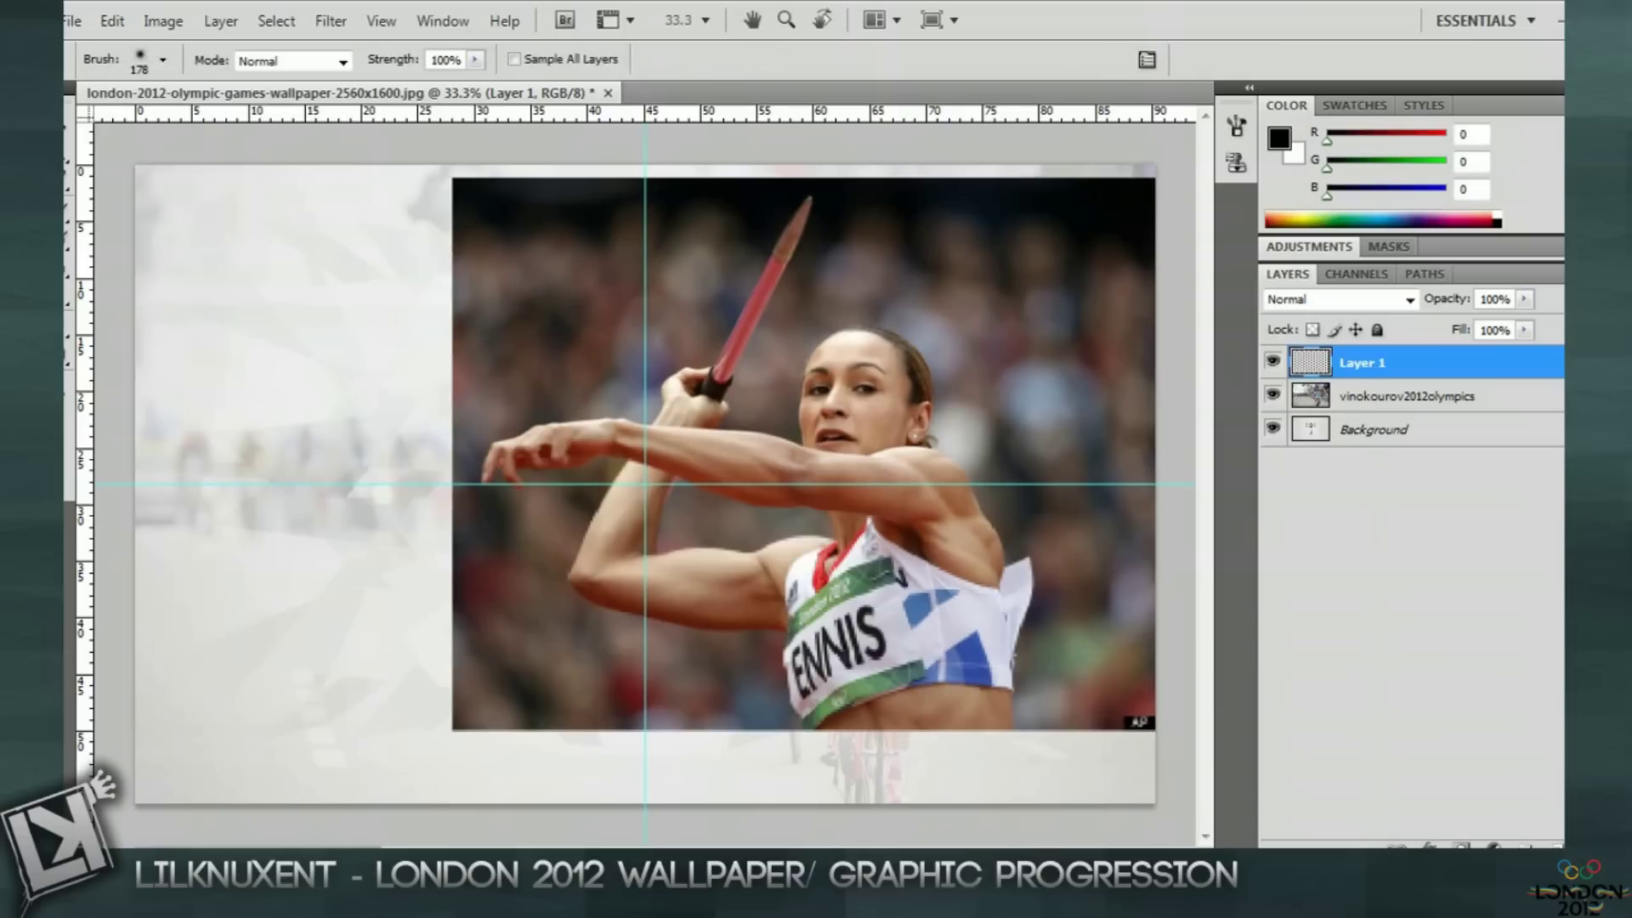
{"action": "left_click", "coordinate": [1338, 299]}
{"action": "left_click", "coordinate": [1325, 604]}
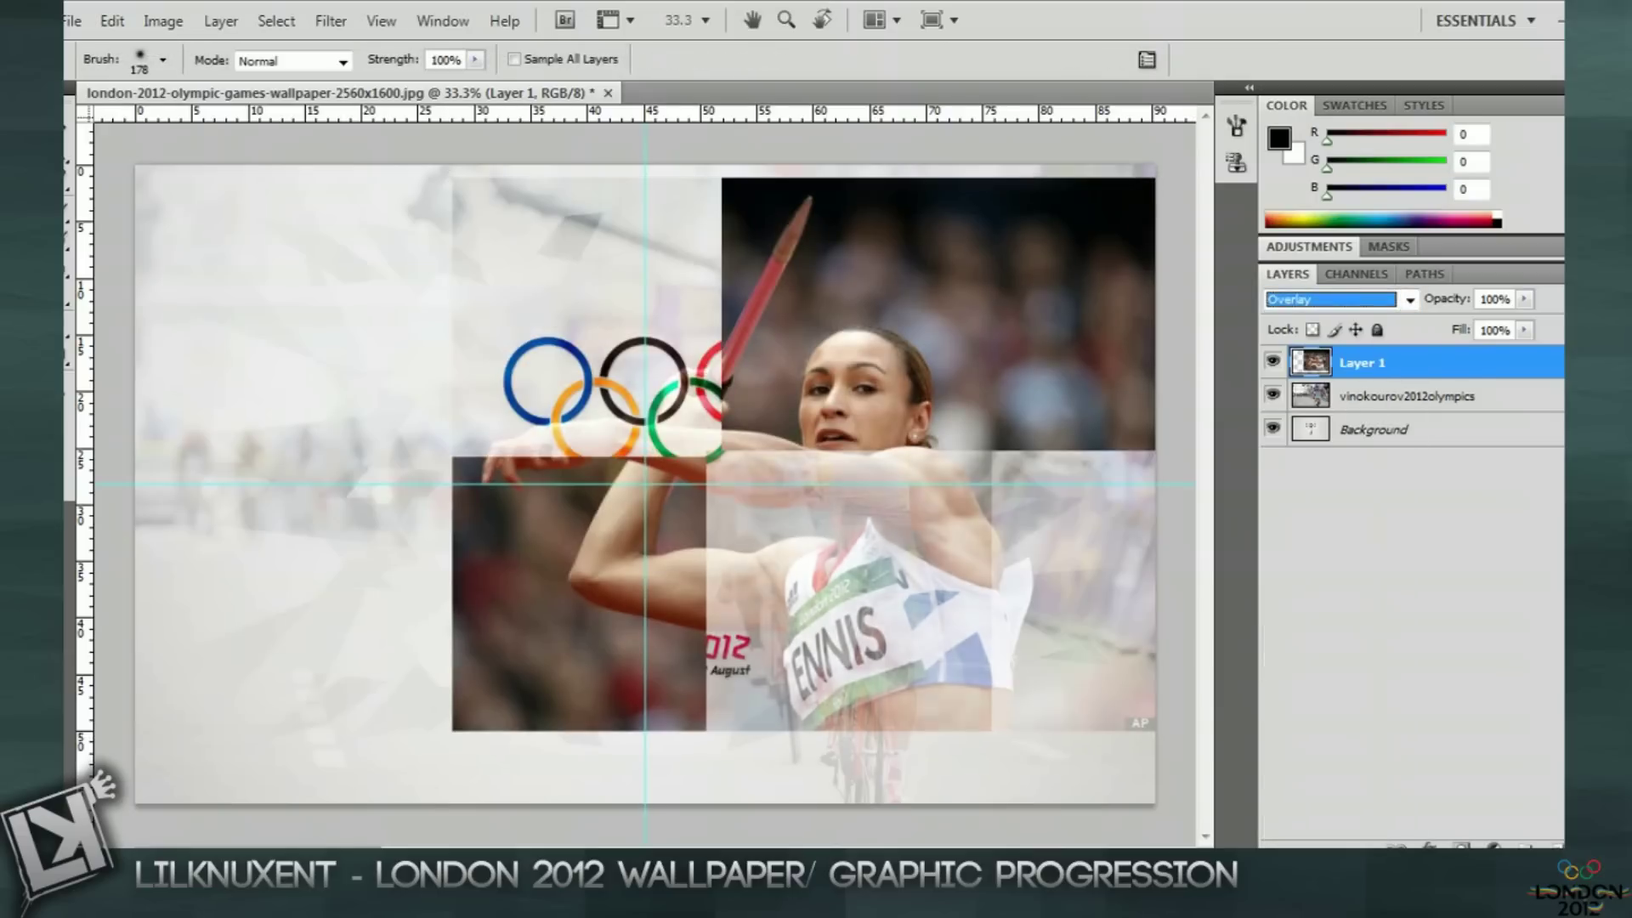
{"action": "key", "text": "v"}
{"action": "mouse_move", "coordinate": [850, 476]}
{"action": "left_mouse_down"}
{"action": "mouse_move", "coordinate": [548, 463]}
{"action": "mouse_move", "coordinate": [850, 477]}
{"action": "left_mouse_up"}
{"action": "left_click", "coordinate": [1409, 300]}
{"action": "left_click", "coordinate": [1409, 300]}
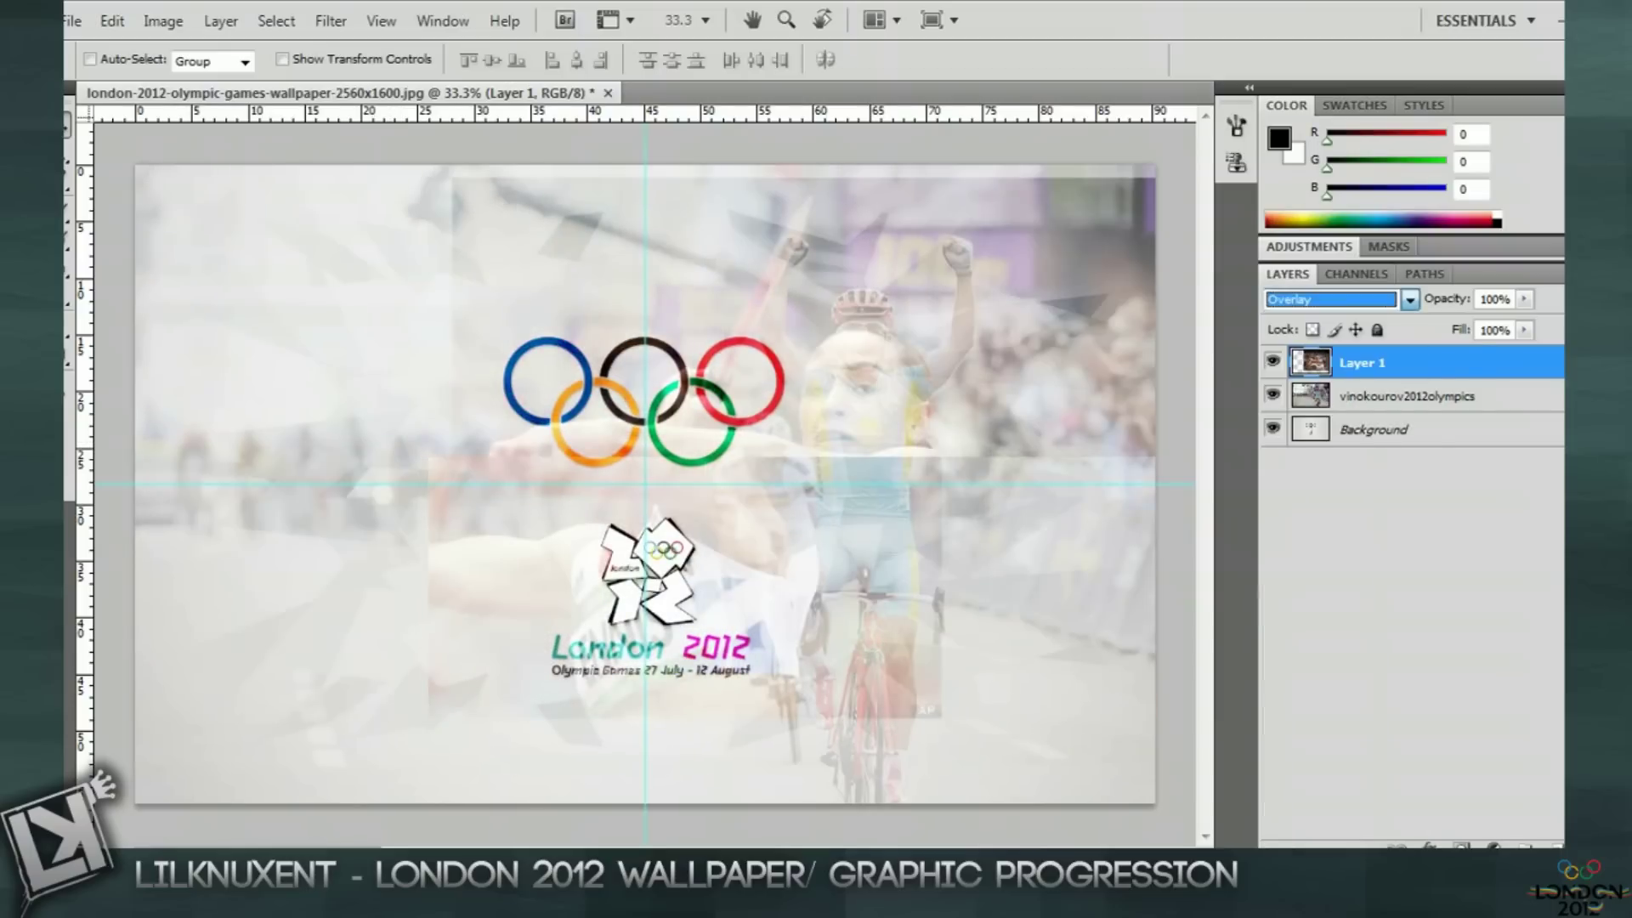
{"action": "left_click", "coordinate": [1409, 300]}
{"action": "left_click", "coordinate": [1285, 323]}
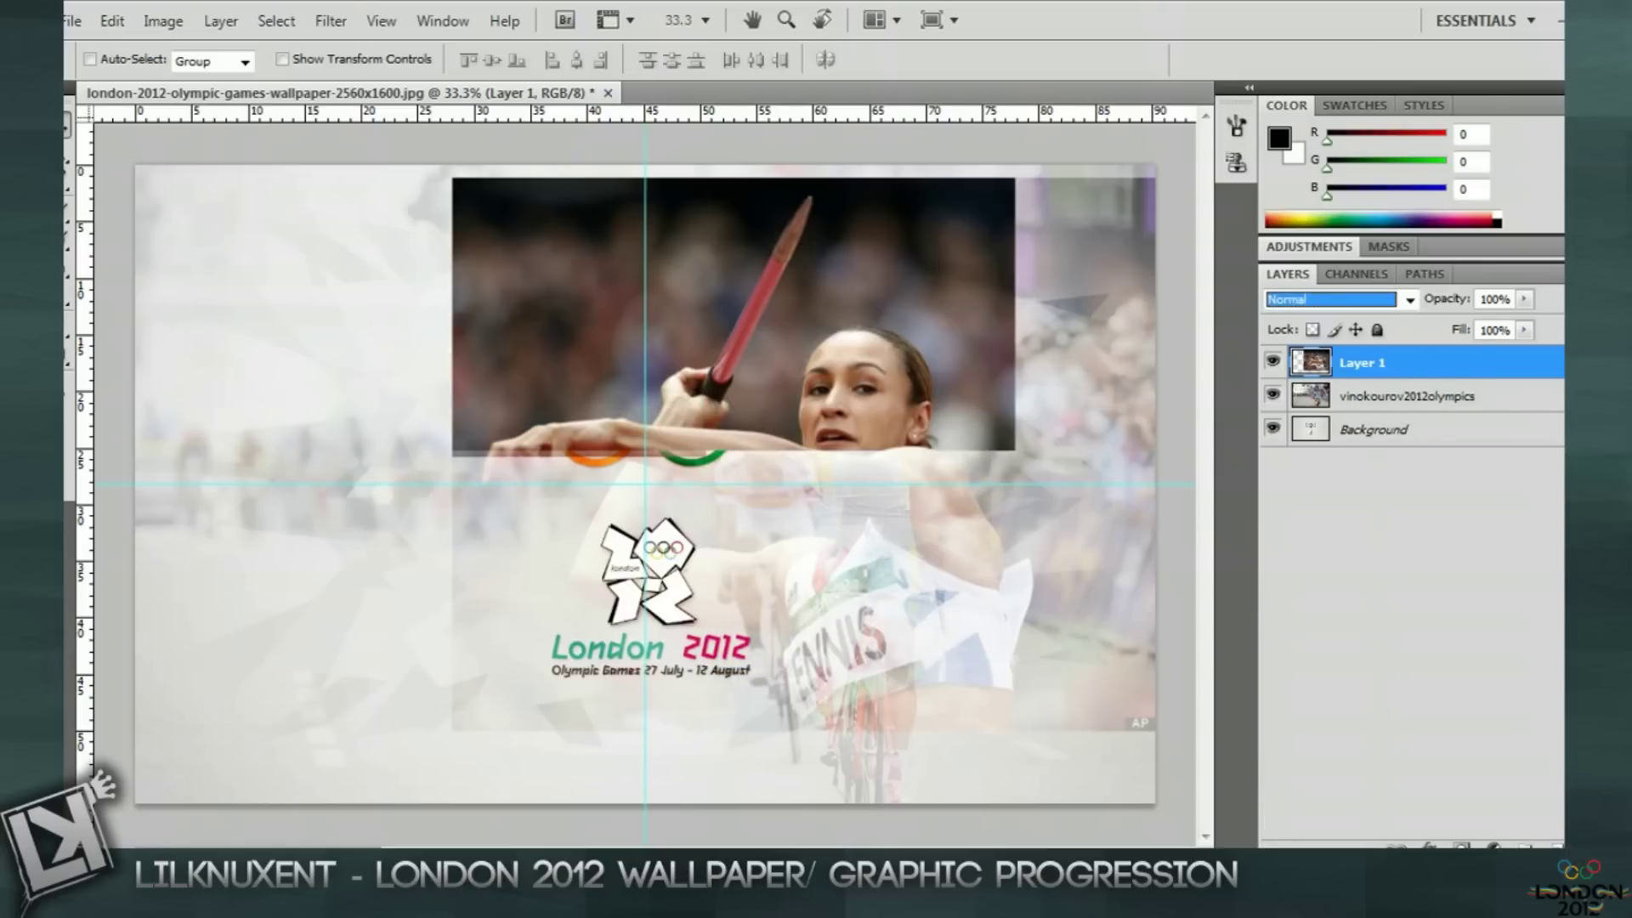
- Try rotating the whole canvas by a quarter turn and undo it
{"action": "left_click", "coordinate": [163, 22]}
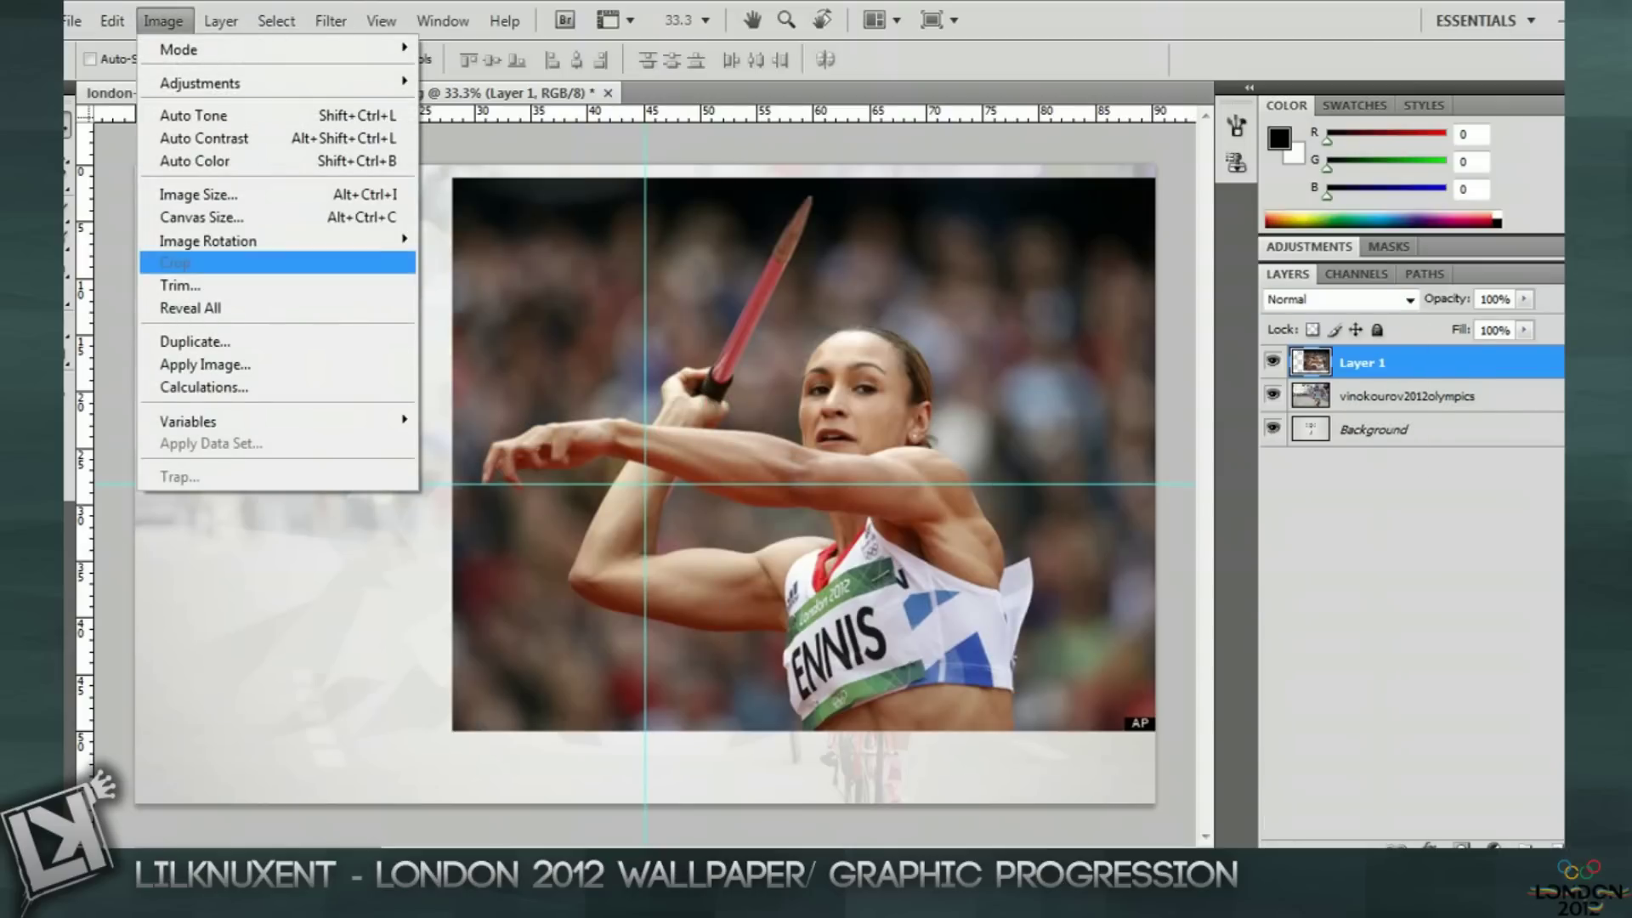
{"action": "mouse_move", "coordinate": [255, 241]}
{"action": "left_click", "coordinate": [459, 262]}
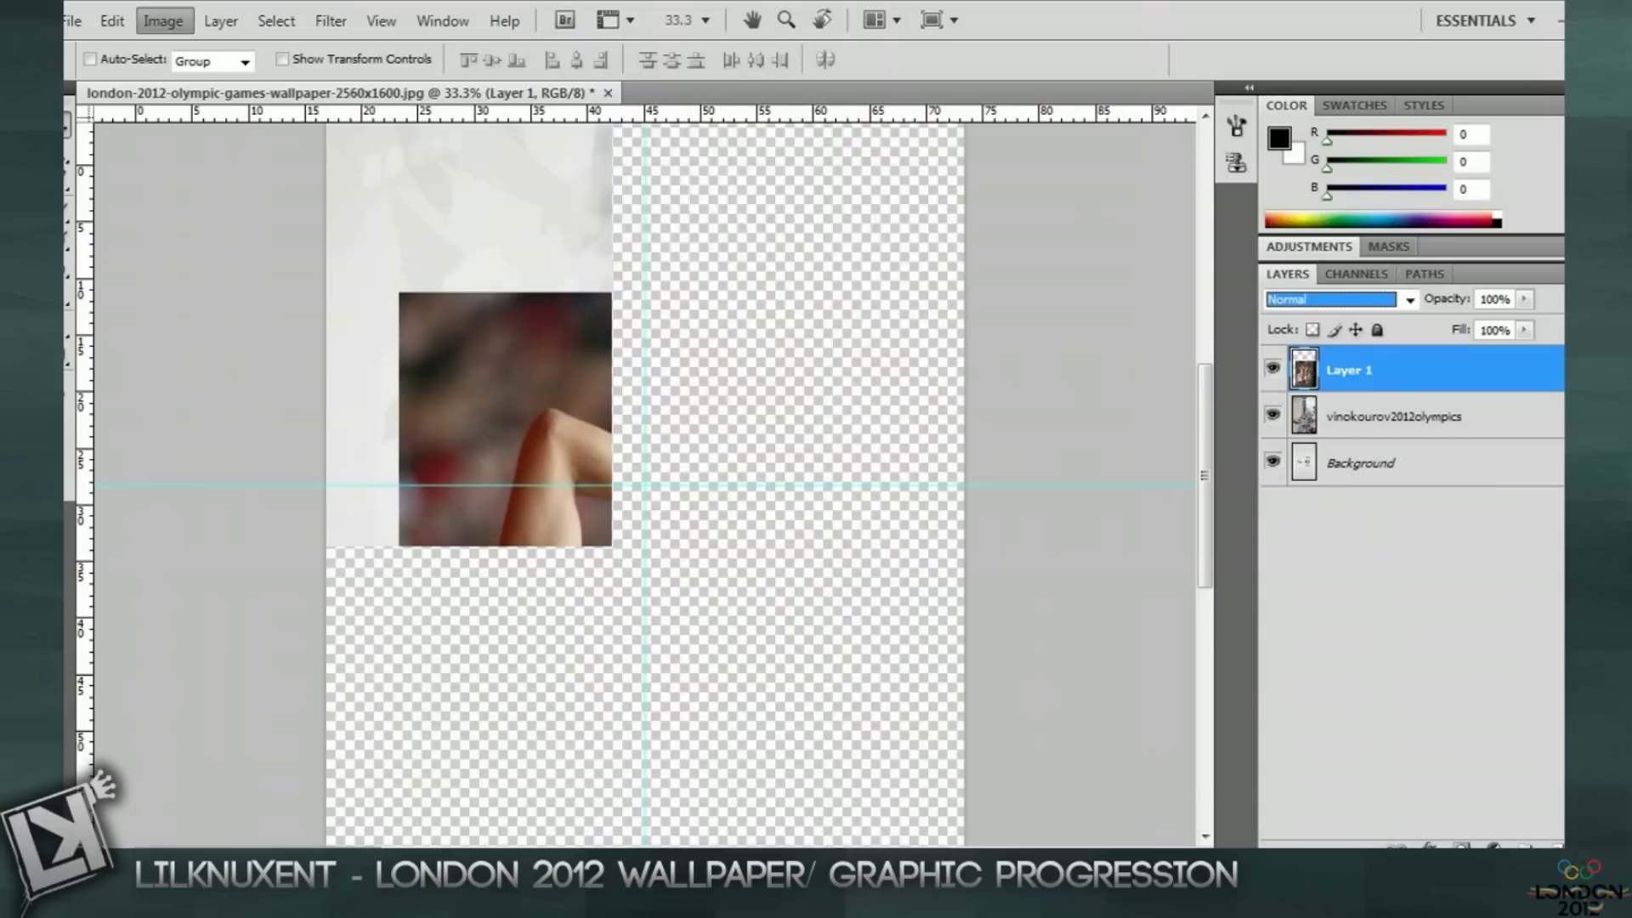
{"action": "key", "text": "ctrl+z"}
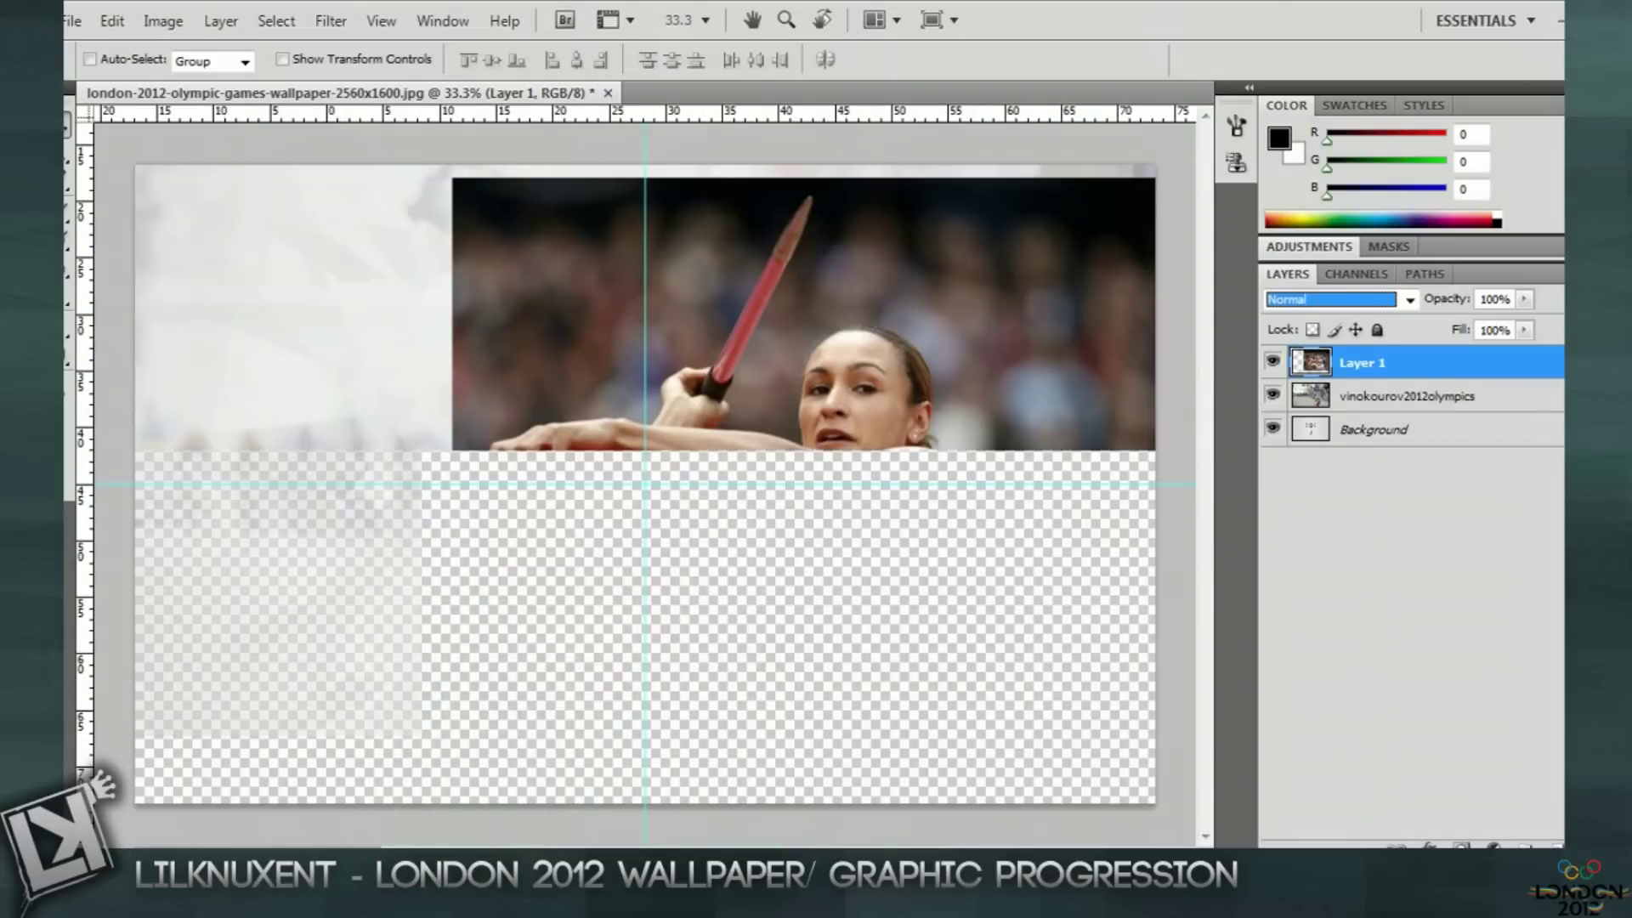
- Shift the javelin photo to the canvas's left side and mirror it horizontally by setting its width to -100%
{"action": "key", "text": "ctrl+t"}
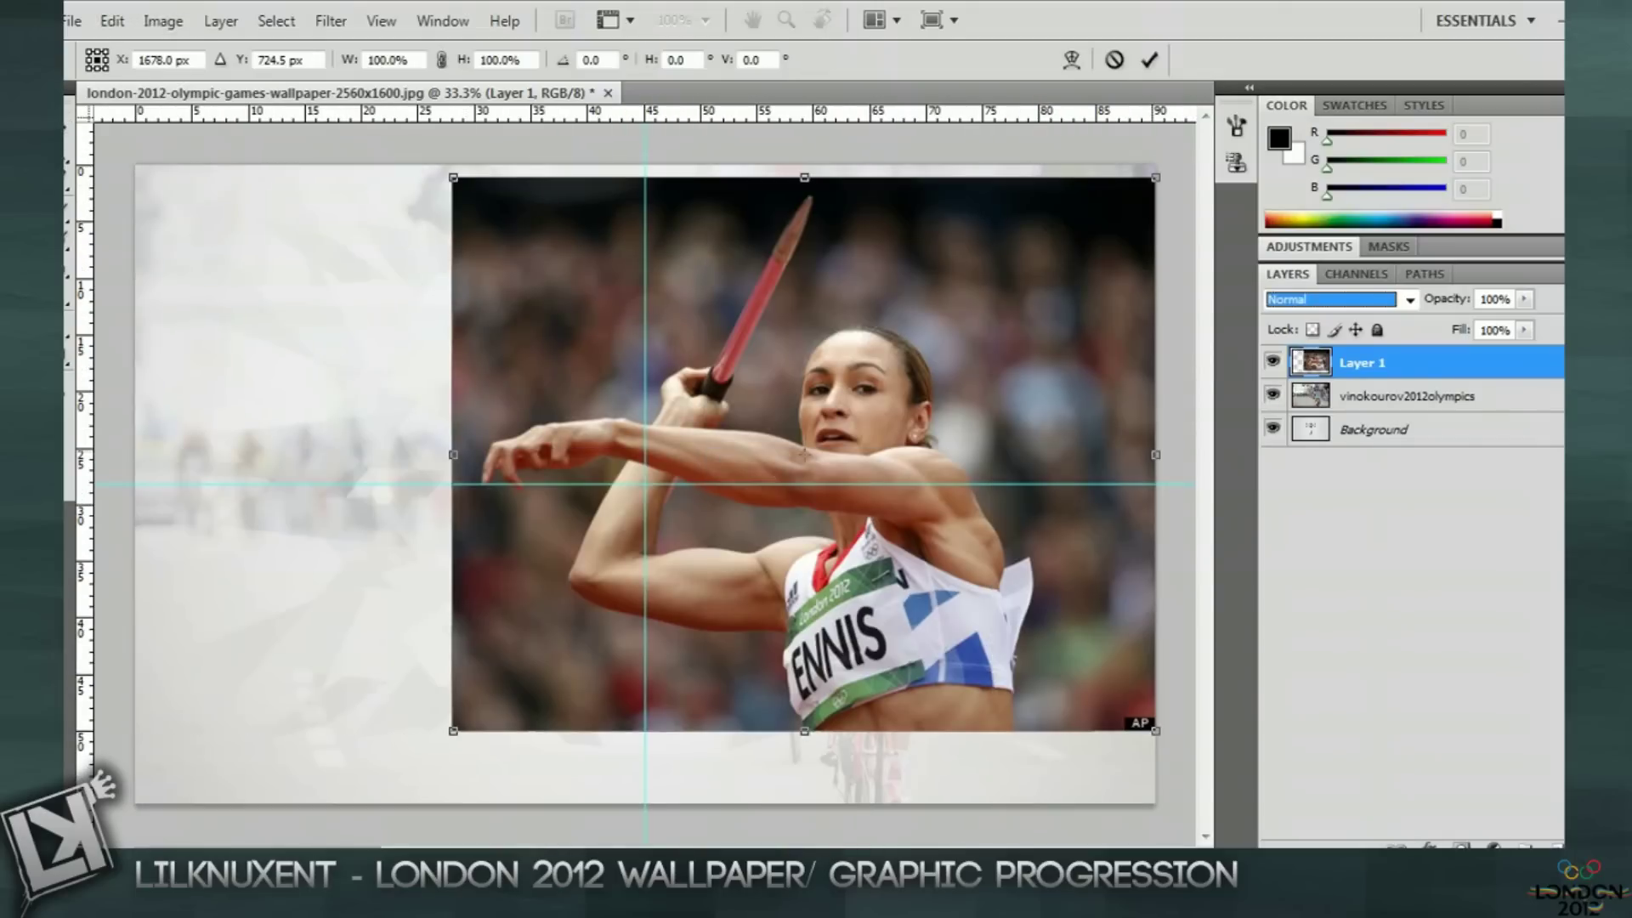
{"action": "left_click_drag", "start_coordinate": [1155, 455], "coordinate": [464, 455]}
{"action": "left_click_drag", "start_coordinate": [1005, 454], "coordinate": [464, 455]}
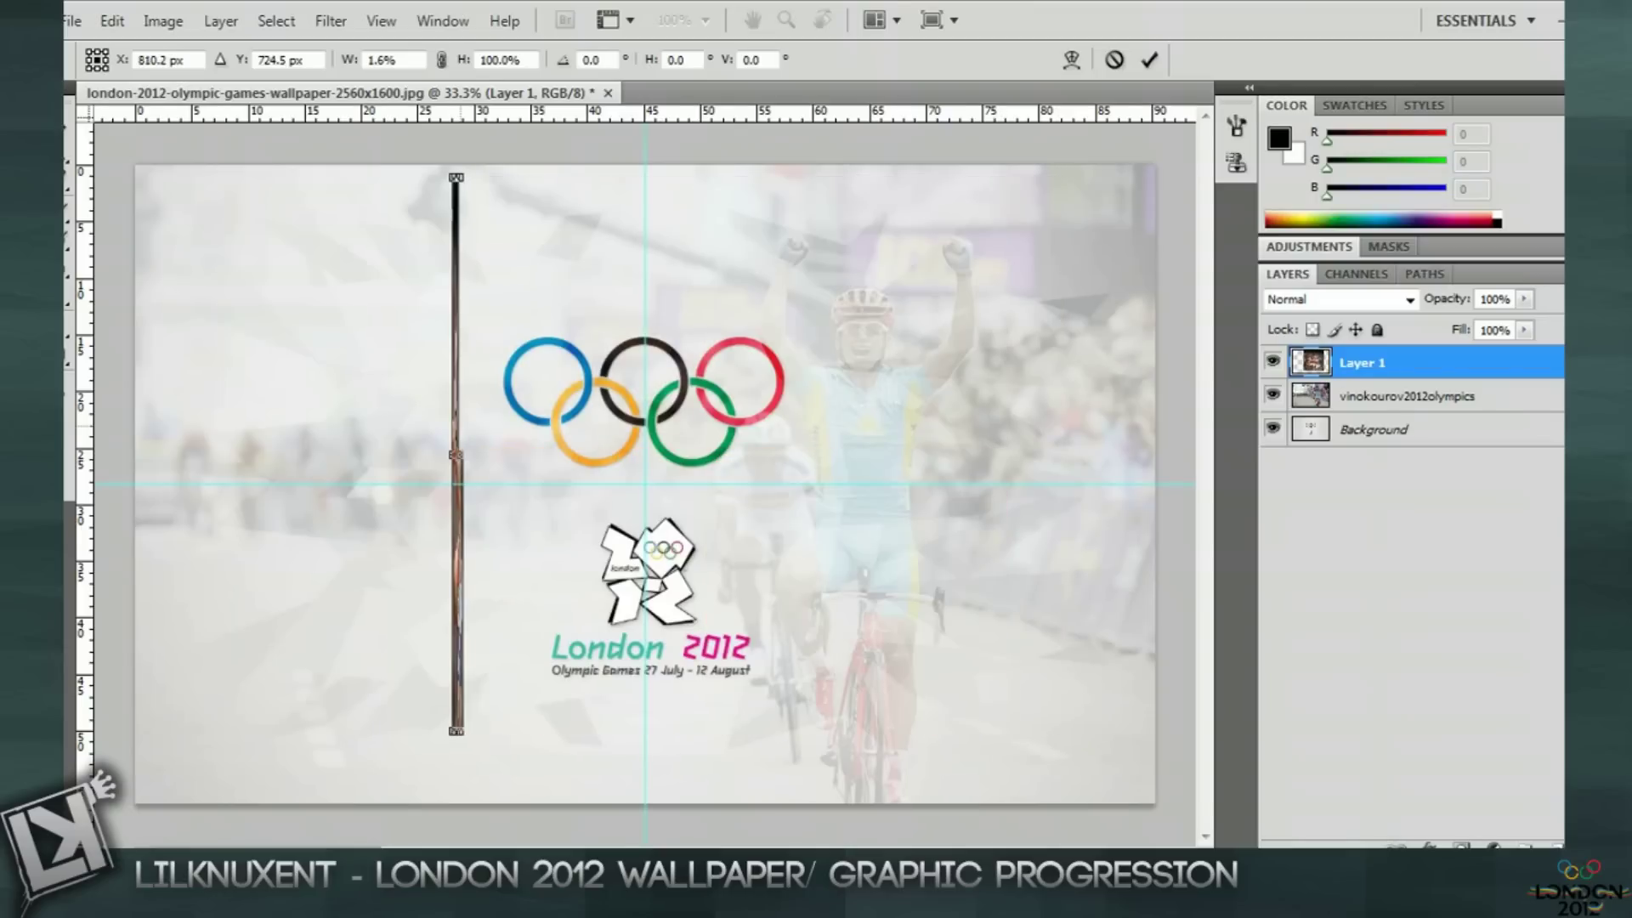
{"action": "type", "text": "100"}
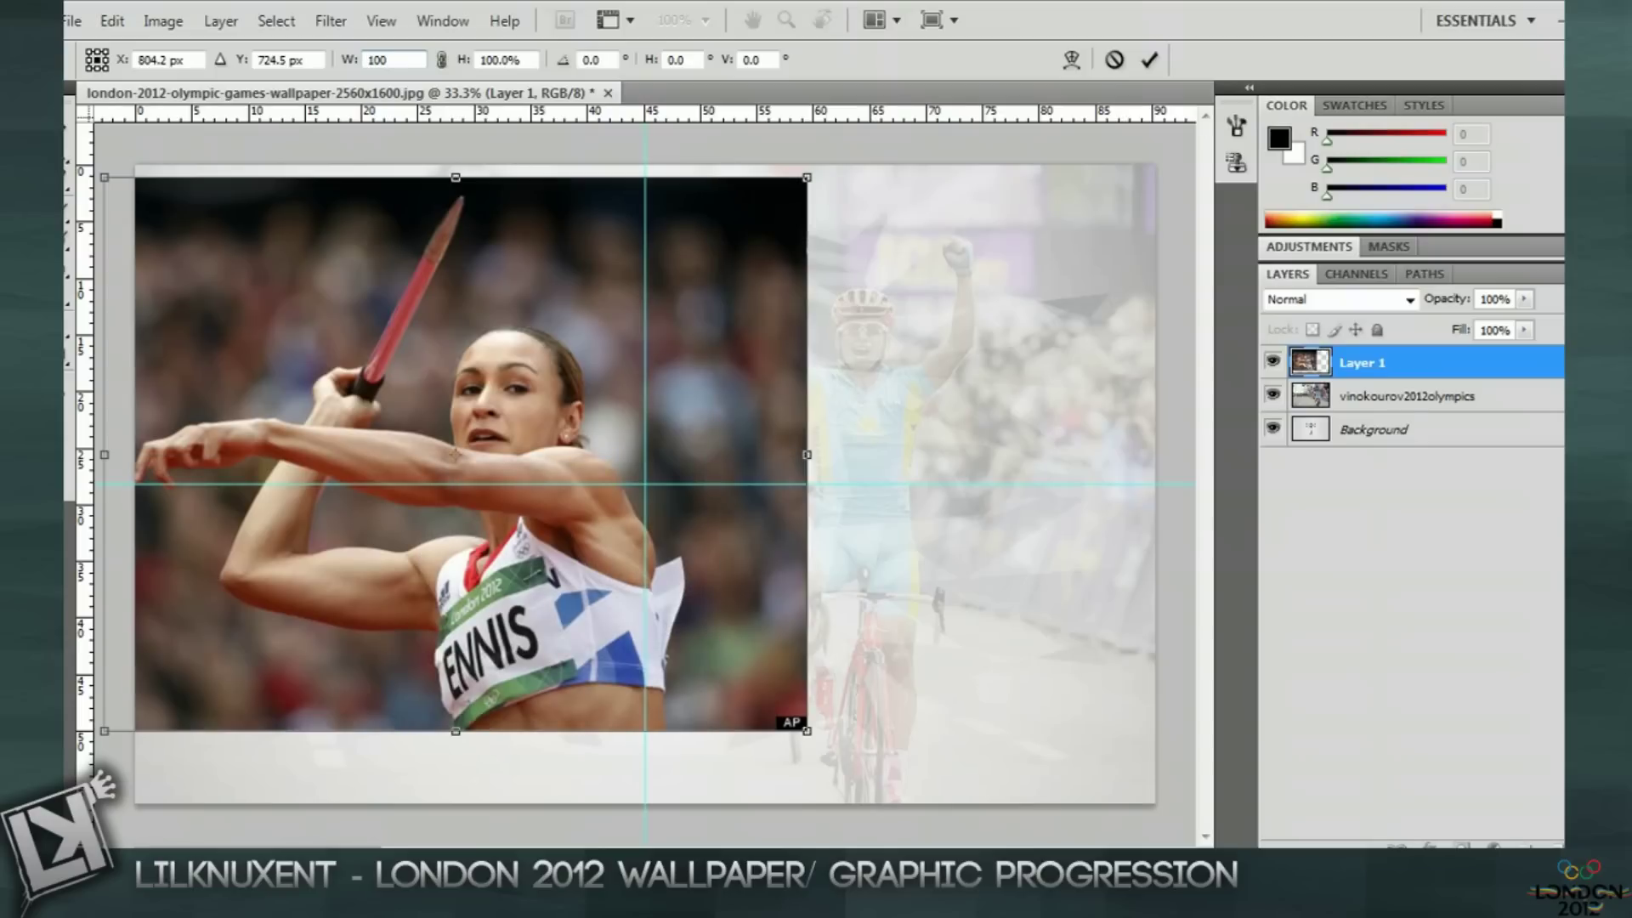
{"action": "key", "text": "Home"}
{"action": "type", "text": "-"}
{"action": "key", "text": "Return"}
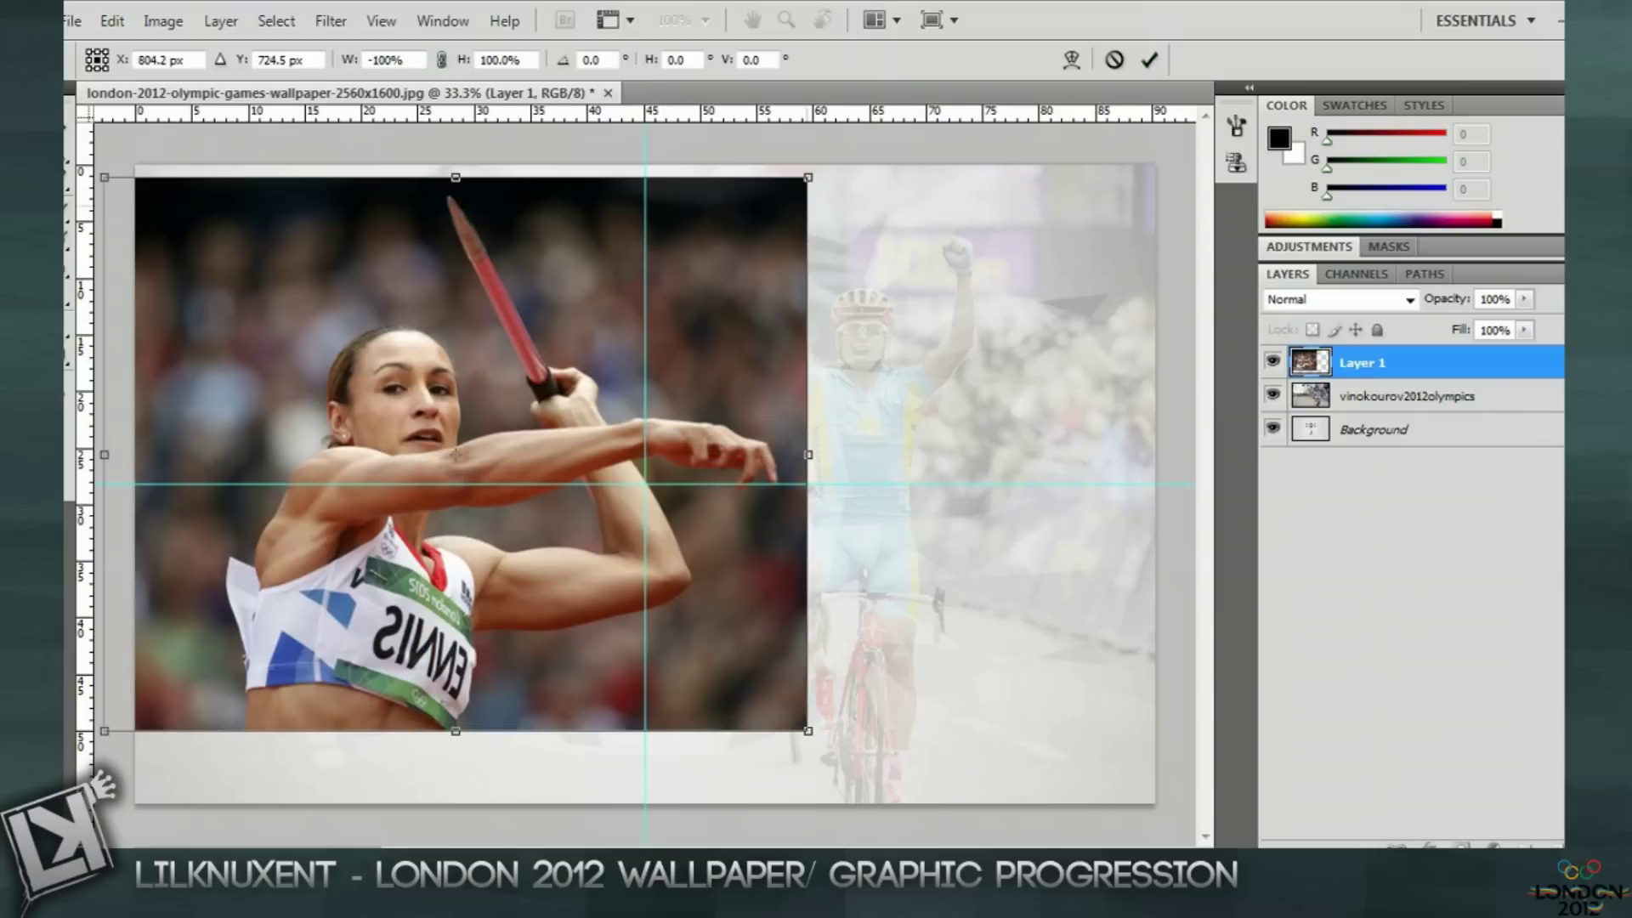
{"action": "key", "text": "Return"}
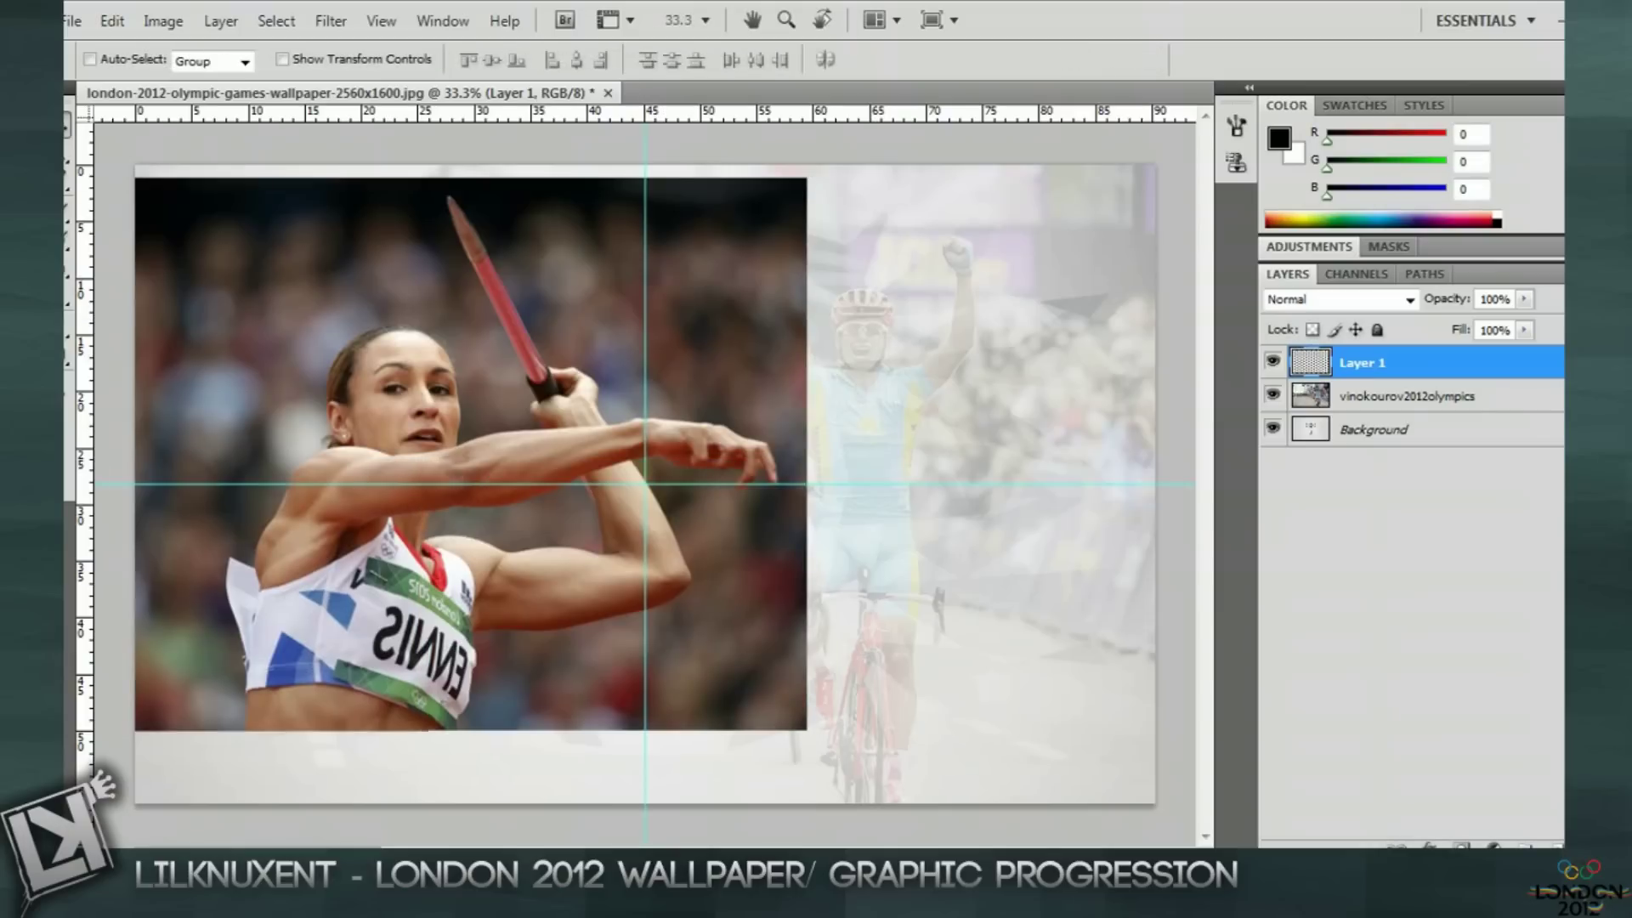
- Compare blend modes on the mirrored javelin photo and set it to Overlay
{"action": "left_click", "coordinate": [1410, 299]}
{"action": "left_click", "coordinate": [1326, 609]}
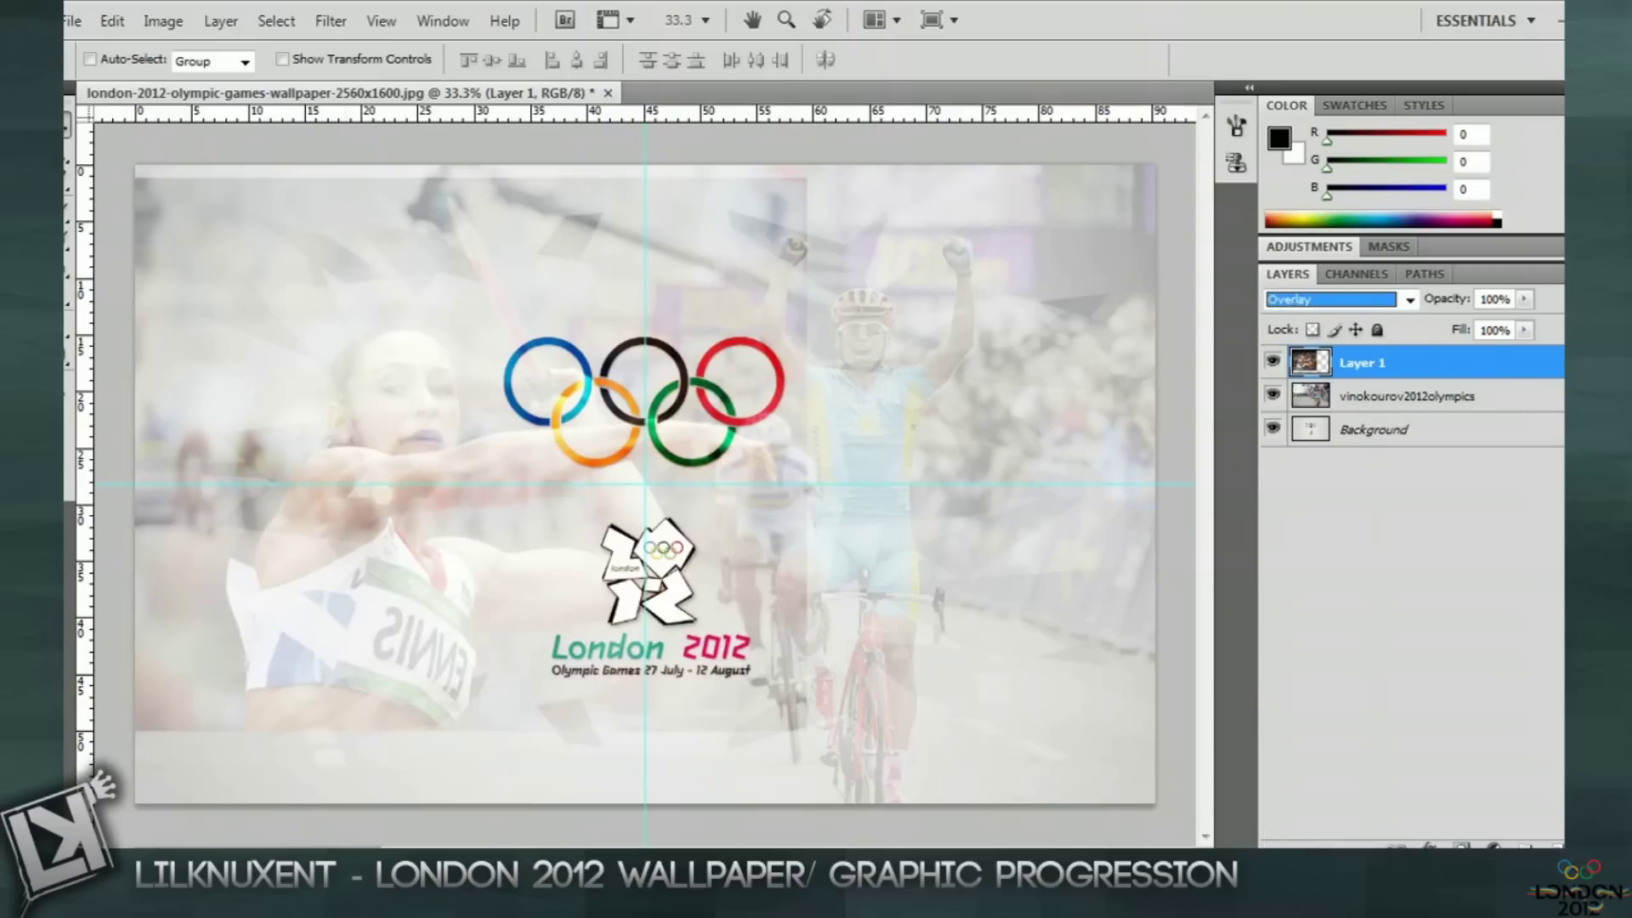
{"action": "left_click", "coordinate": [1409, 299]}
{"action": "left_click", "coordinate": [1308, 666]}
{"action": "left_click", "coordinate": [1410, 299]}
{"action": "left_click", "coordinate": [1326, 609]}
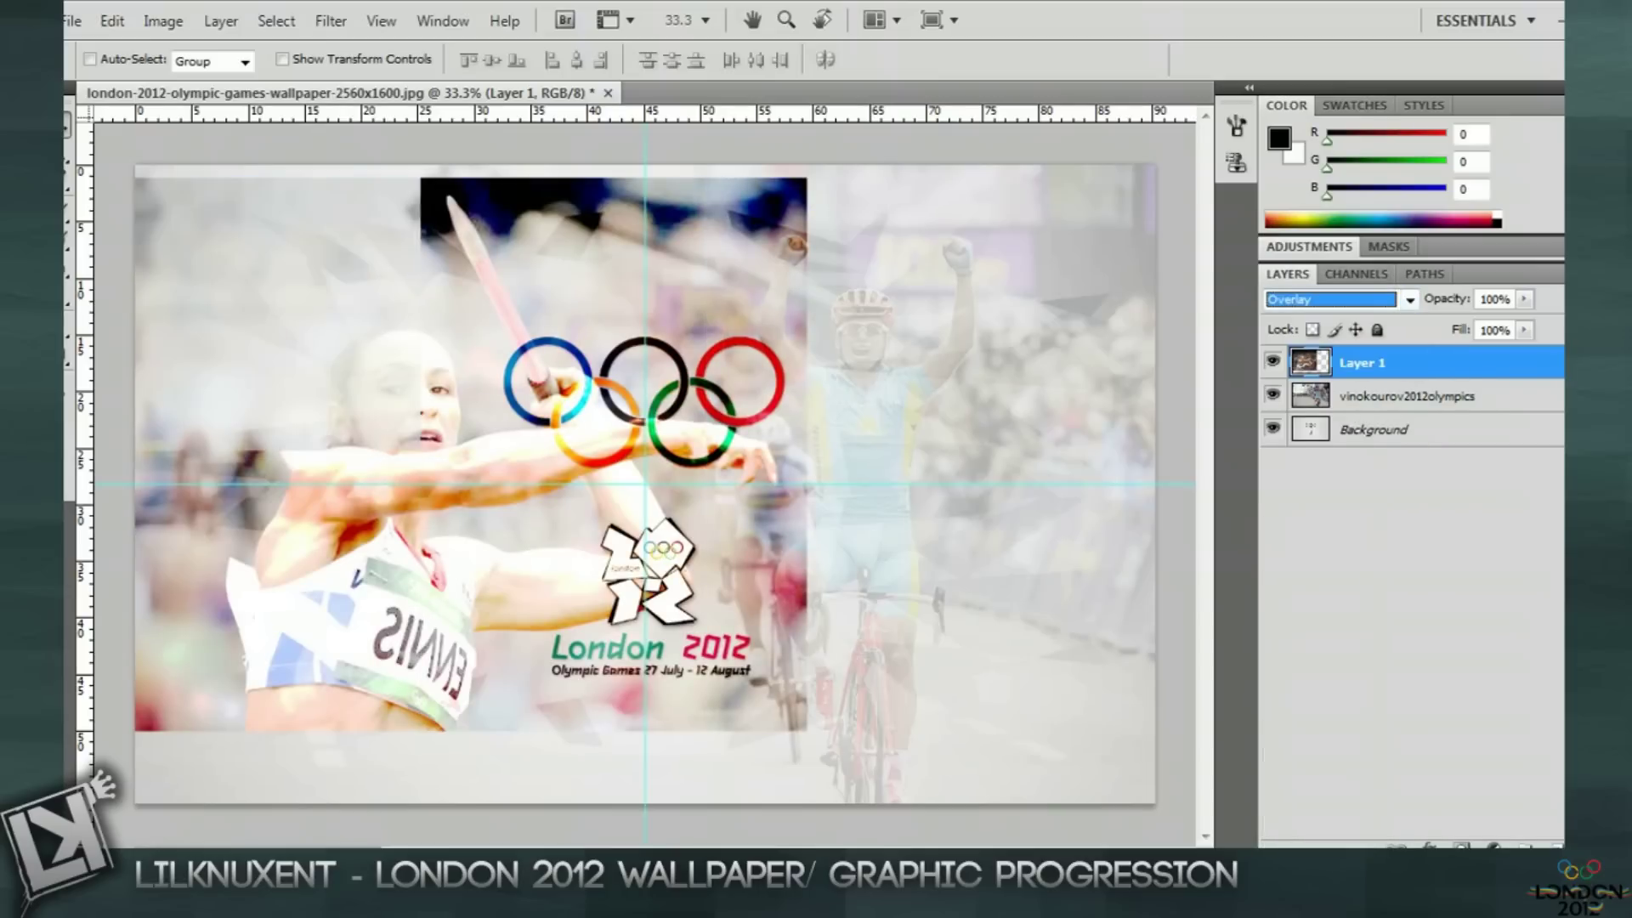
- Duplicate the javelin photo layer and merge the copy down into the original
{"action": "right_click", "coordinate": [1454, 363]}
{"action": "left_click", "coordinate": [1291, 391]}
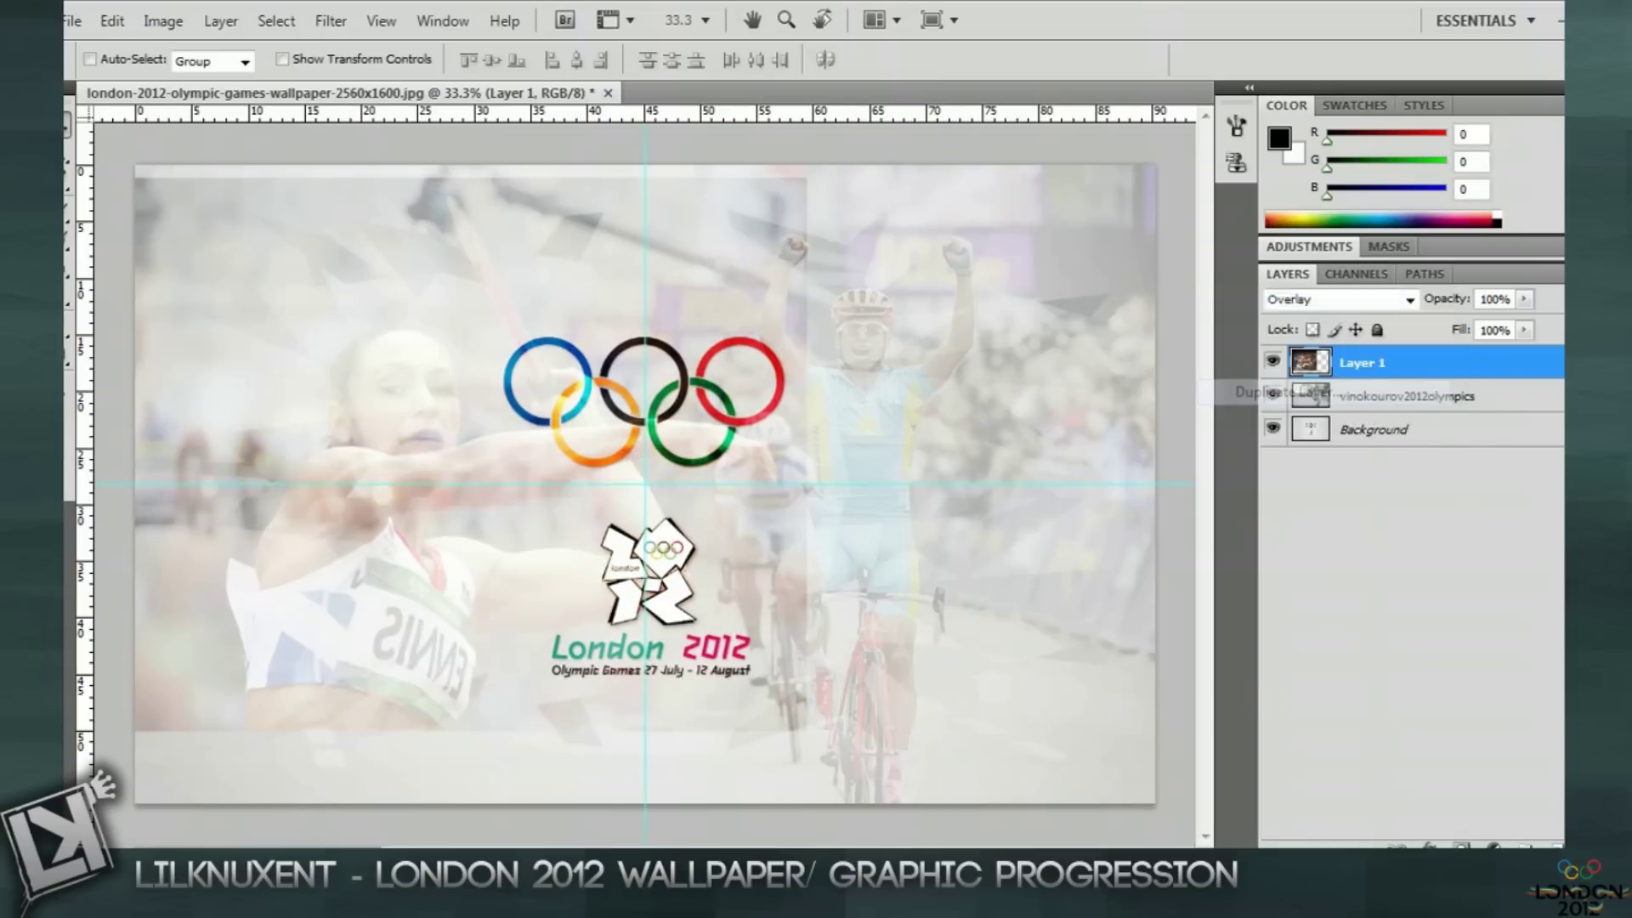
{"action": "key", "text": "Return"}
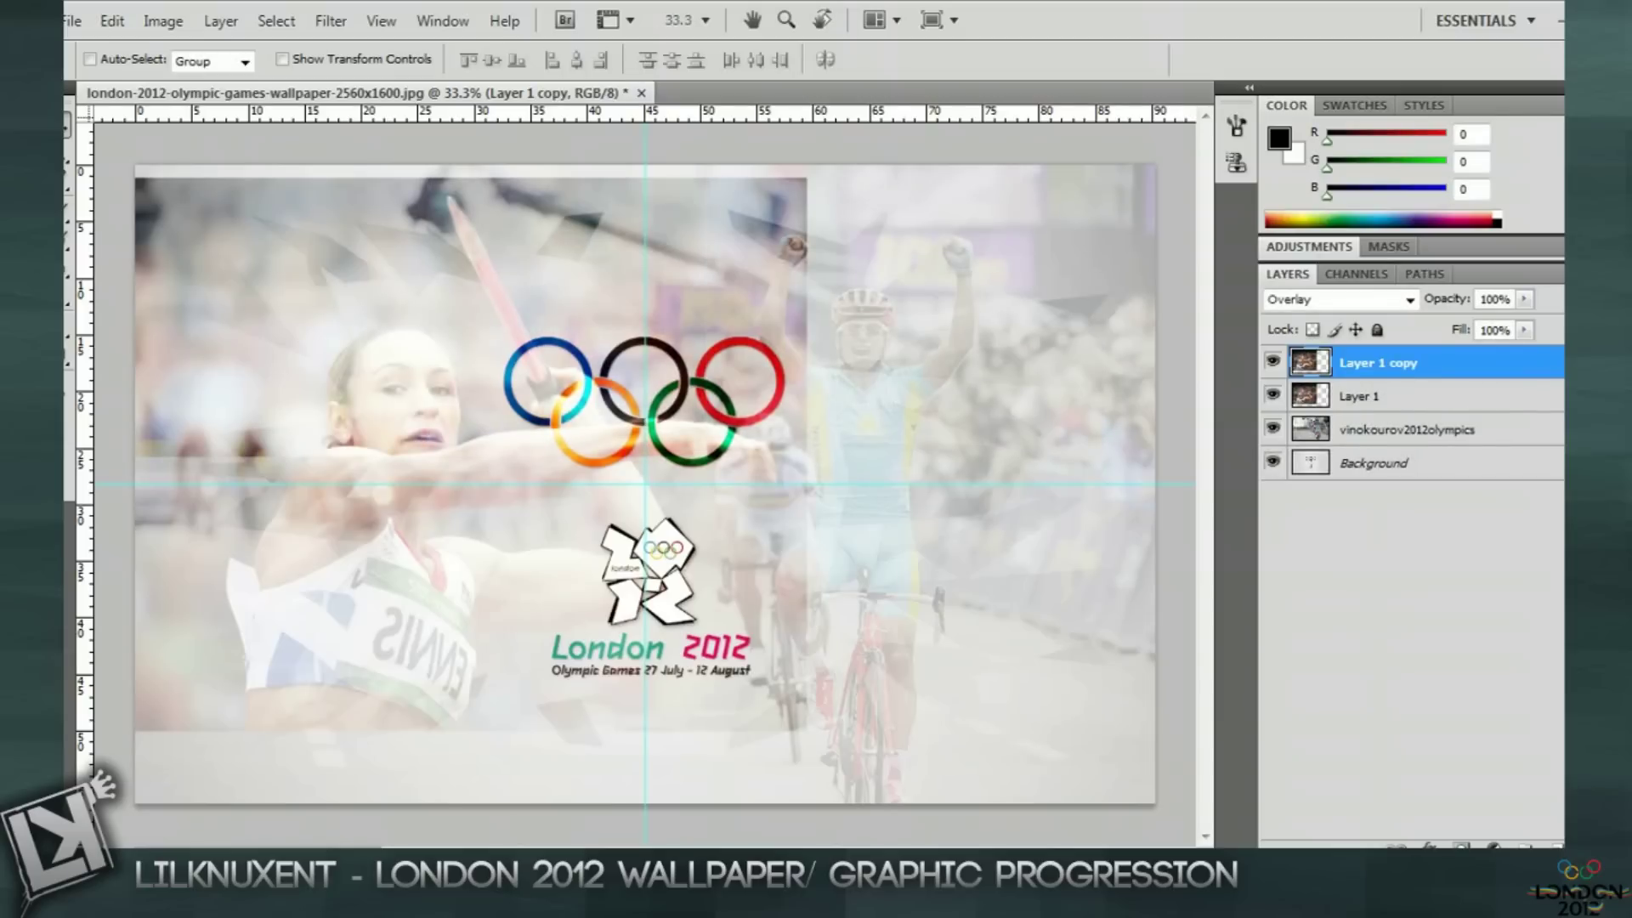
{"action": "right_click", "coordinate": [1369, 363]}
{"action": "left_click", "coordinate": [1449, 799]}
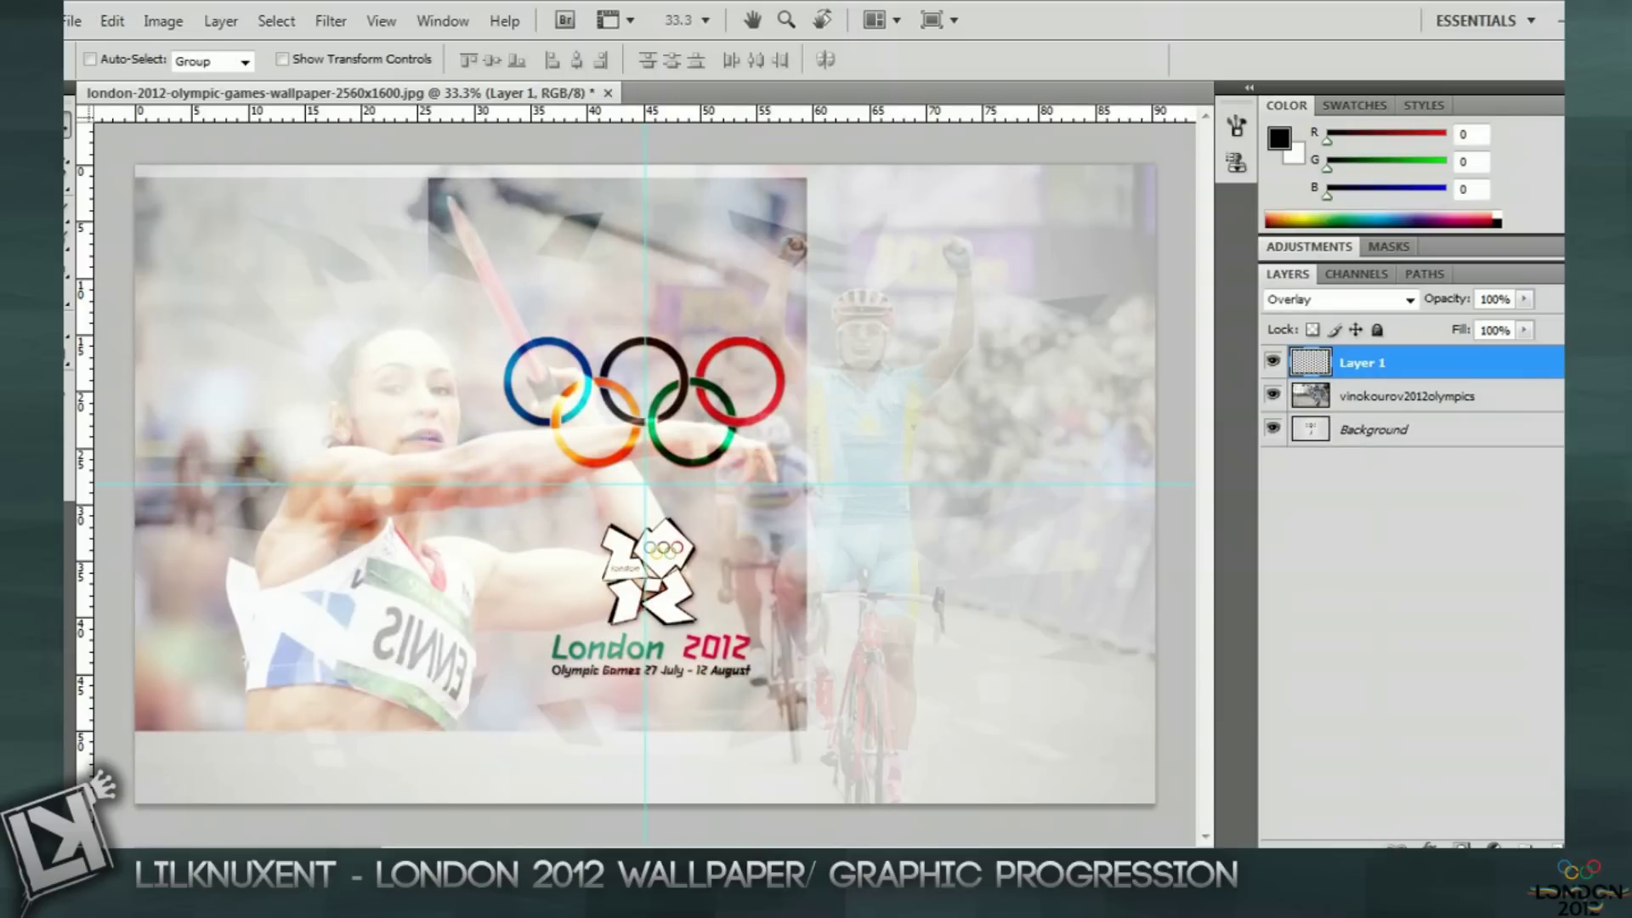
- Duplicate the merged javelin photo layer as Layer 1 copy to strengthen the overlay
{"action": "right_click", "coordinate": [1415, 362]}
{"action": "left_click", "coordinate": [1232, 392]}
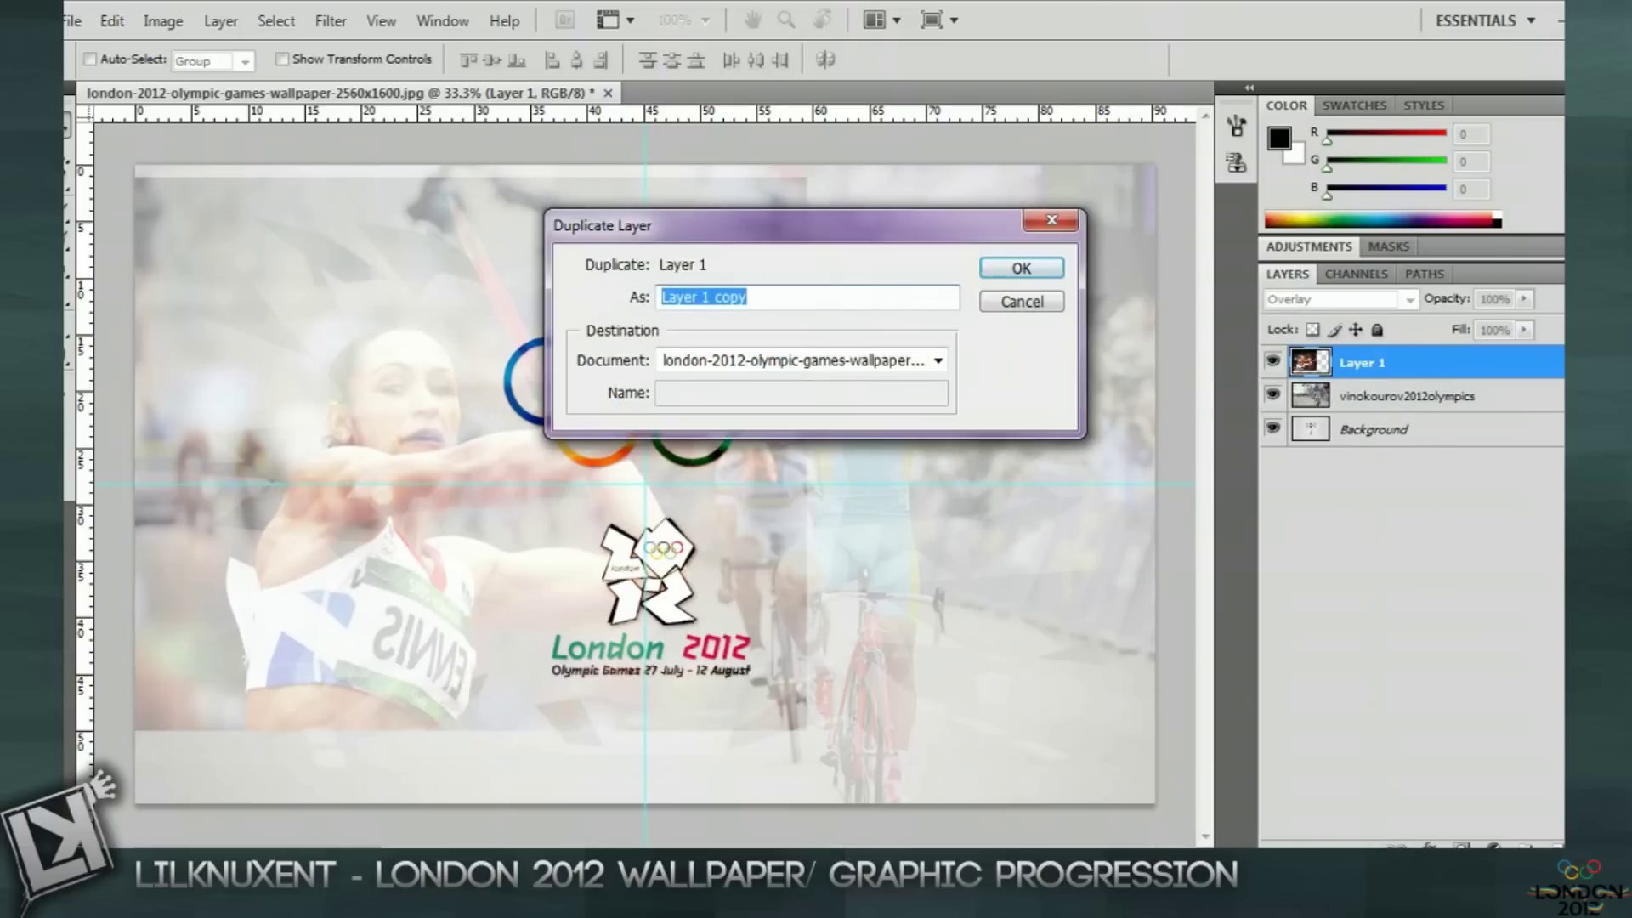
{"action": "key", "text": "Return"}
{"action": "left_click", "coordinate": [1361, 396]}
{"action": "left_click_drag", "start_coordinate": [569, 363], "coordinate": [445, 368]}
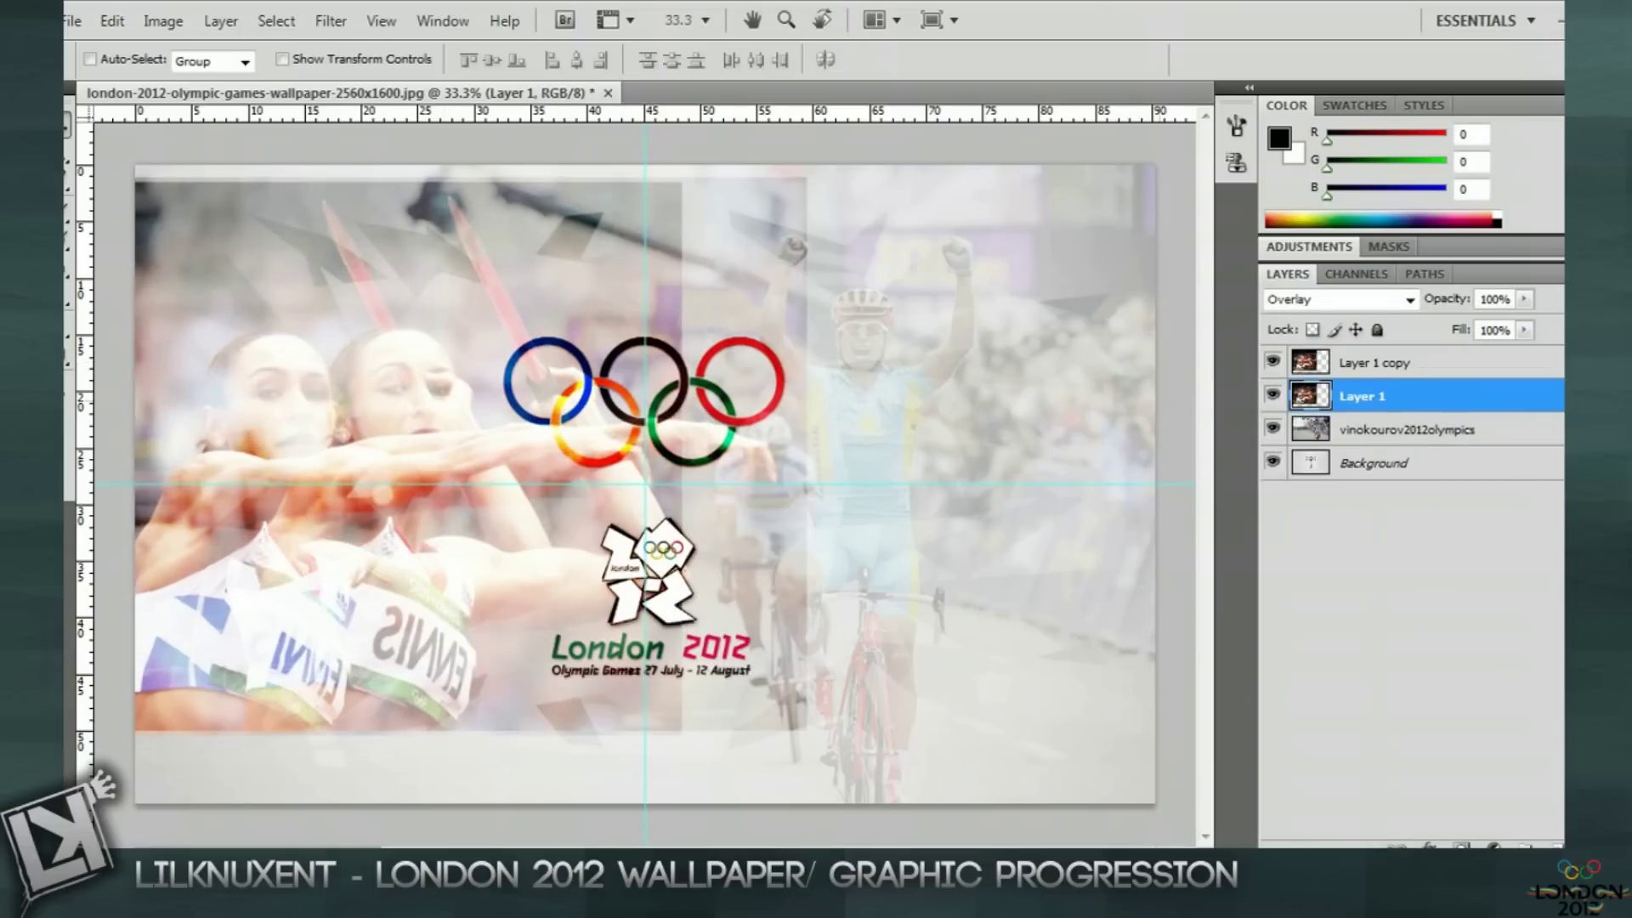
{"action": "key", "text": "ctrl+z"}
- Move both javelin photo layers together up and left on the canvas, and select only Layer 1 copy
{"action": "left_click", "coordinate": [1362, 396], "text": "shift"}
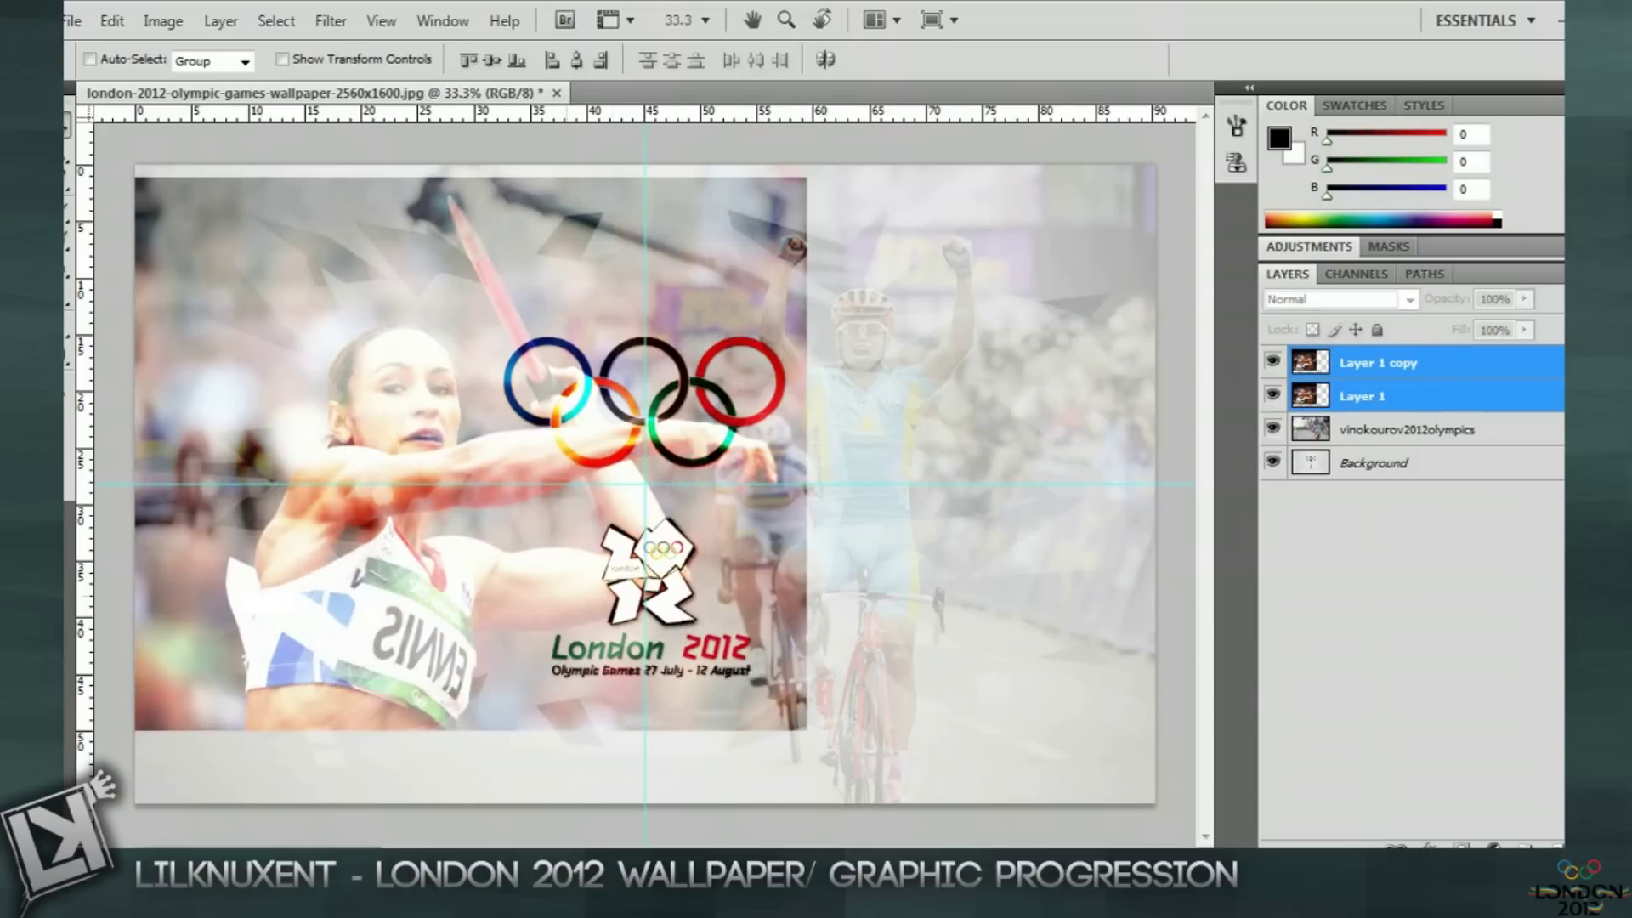
{"action": "left_click_drag", "start_coordinate": [543, 391], "coordinate": [440, 359]}
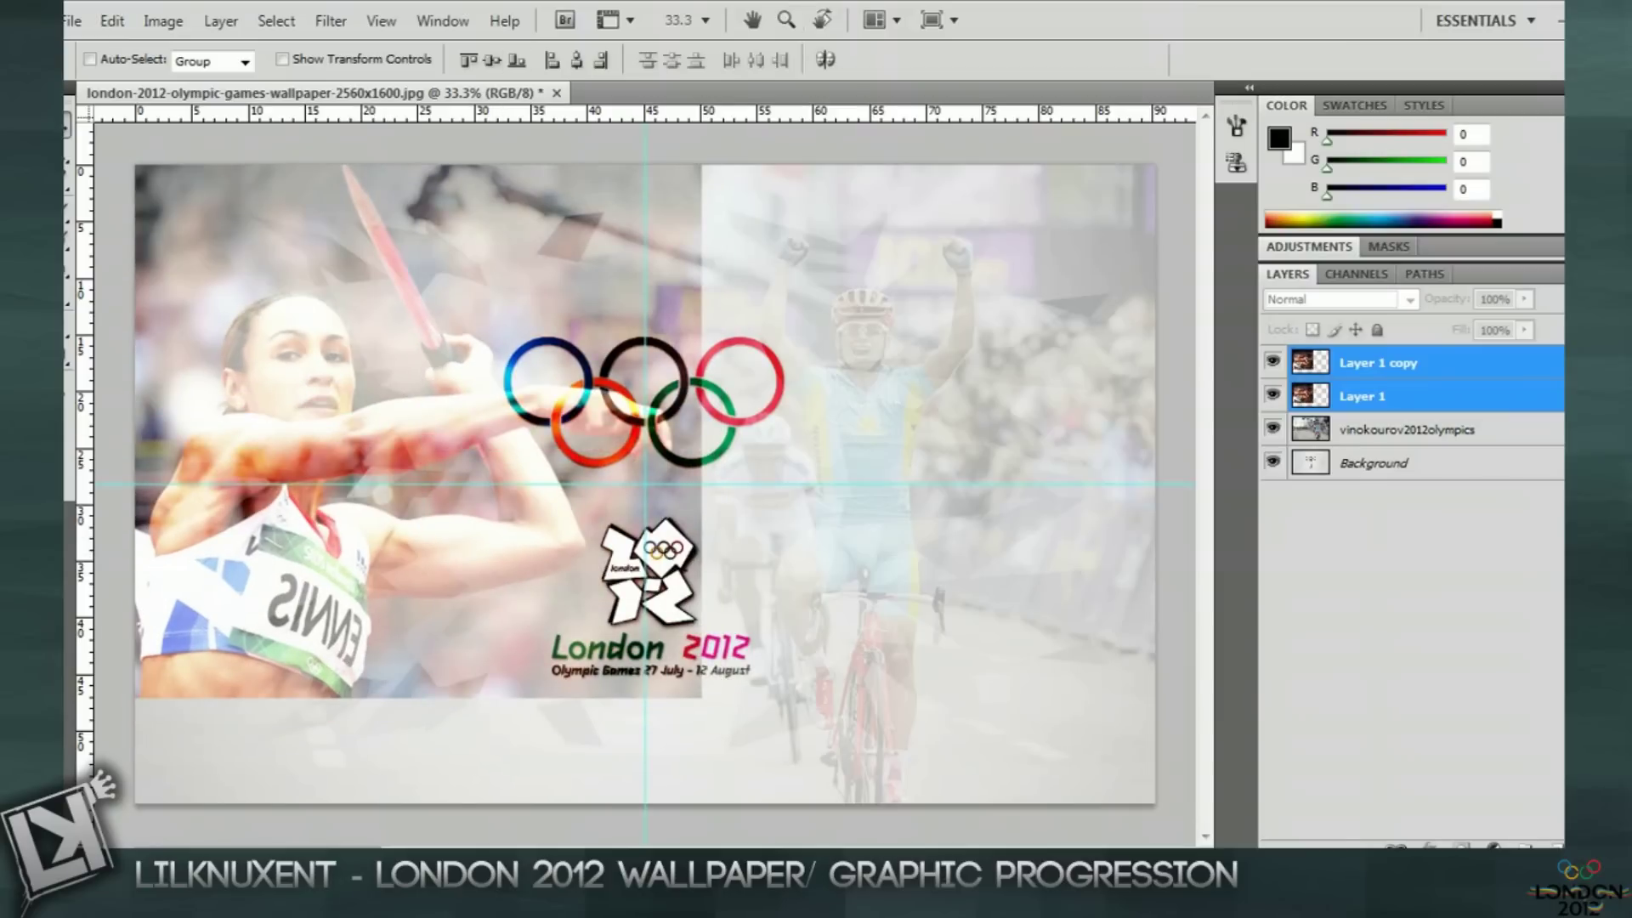
{"action": "left_click", "coordinate": [1411, 363]}
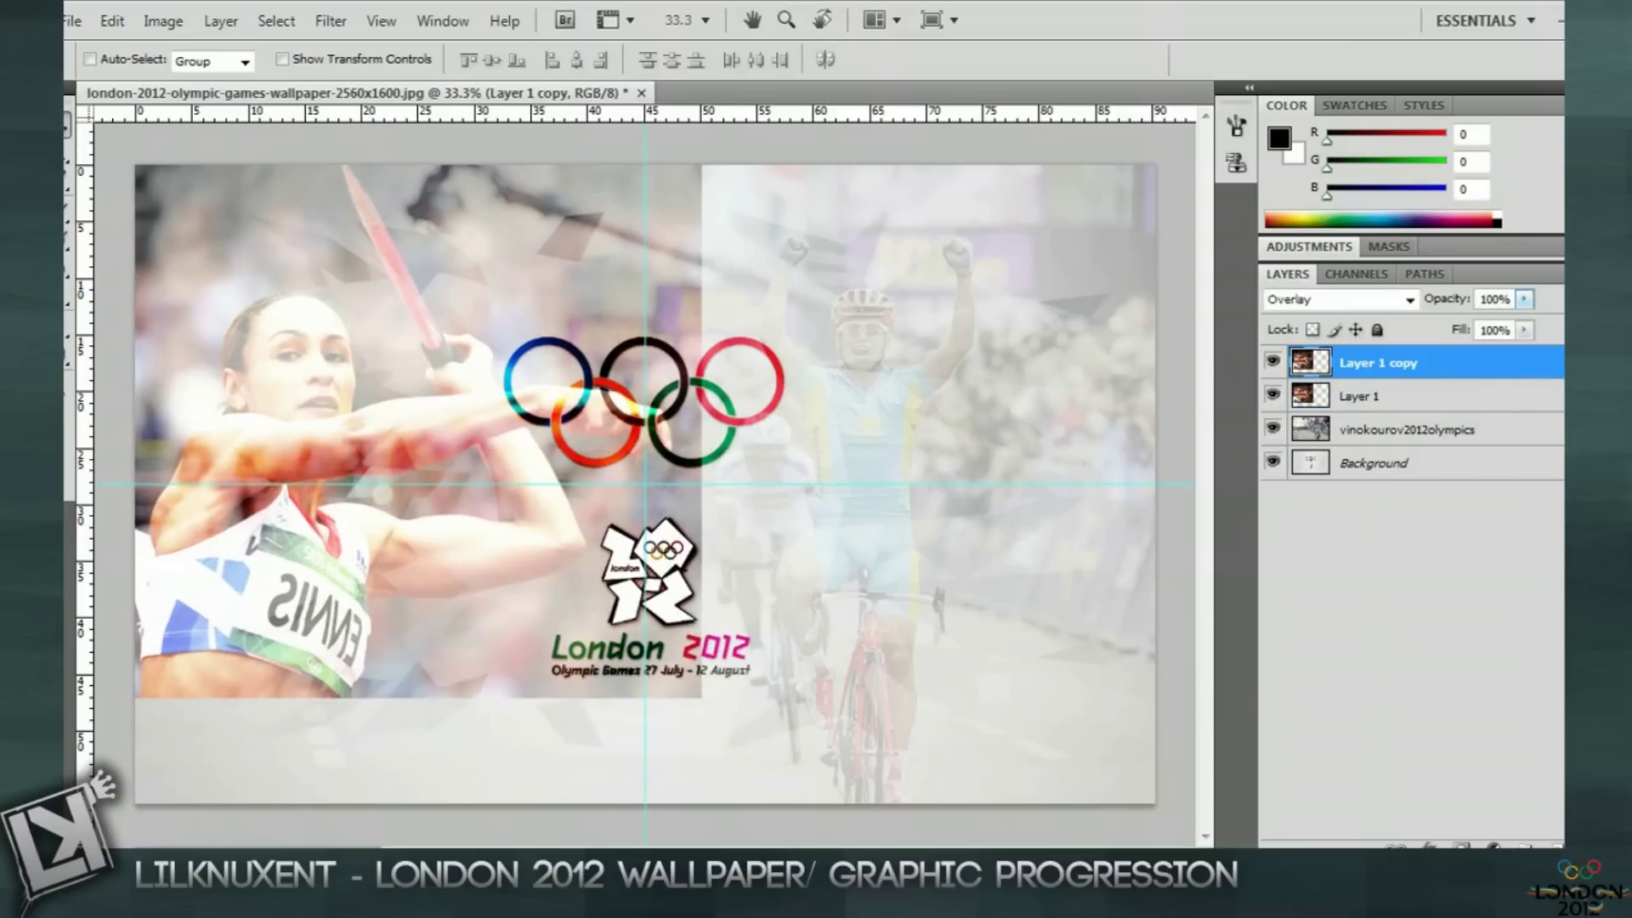
- Set Layer 1 copy to 50% opacity and 62% fill to soften the duplicated javelin photo
{"action": "left_click", "coordinate": [1493, 299]}
{"action": "type", "text": "50"}
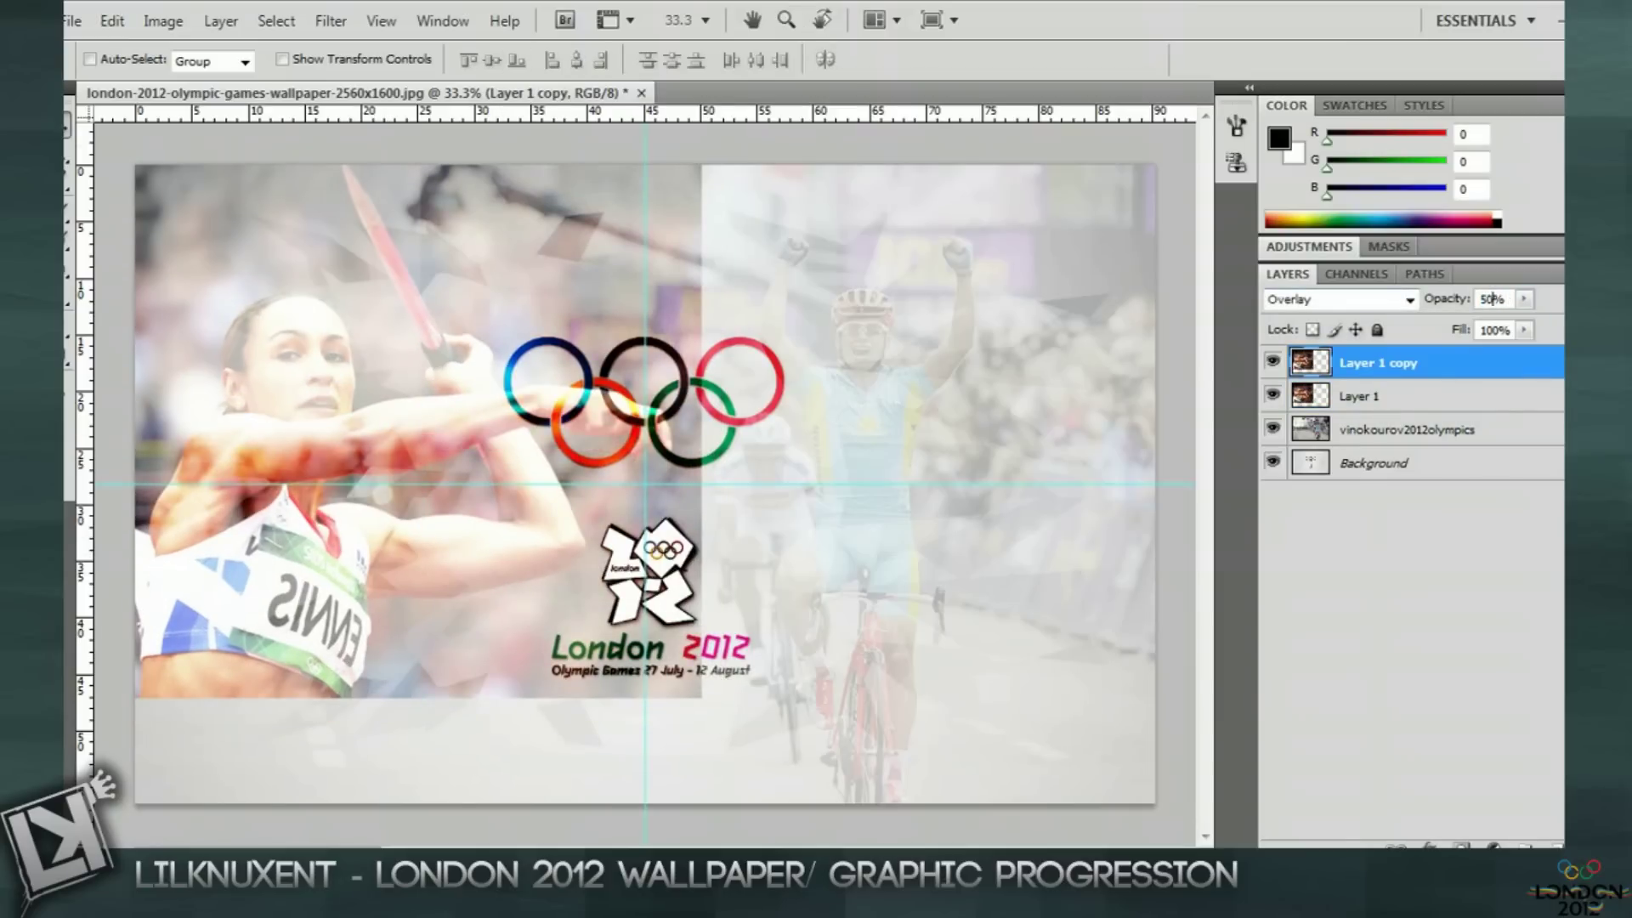
{"action": "left_click", "coordinate": [1523, 330]}
{"action": "left_click_drag", "start_coordinate": [1491, 352], "coordinate": [1478, 352]}
- Switch to the Brush tool and set the brush size to 569 px
{"action": "key", "text": "b"}
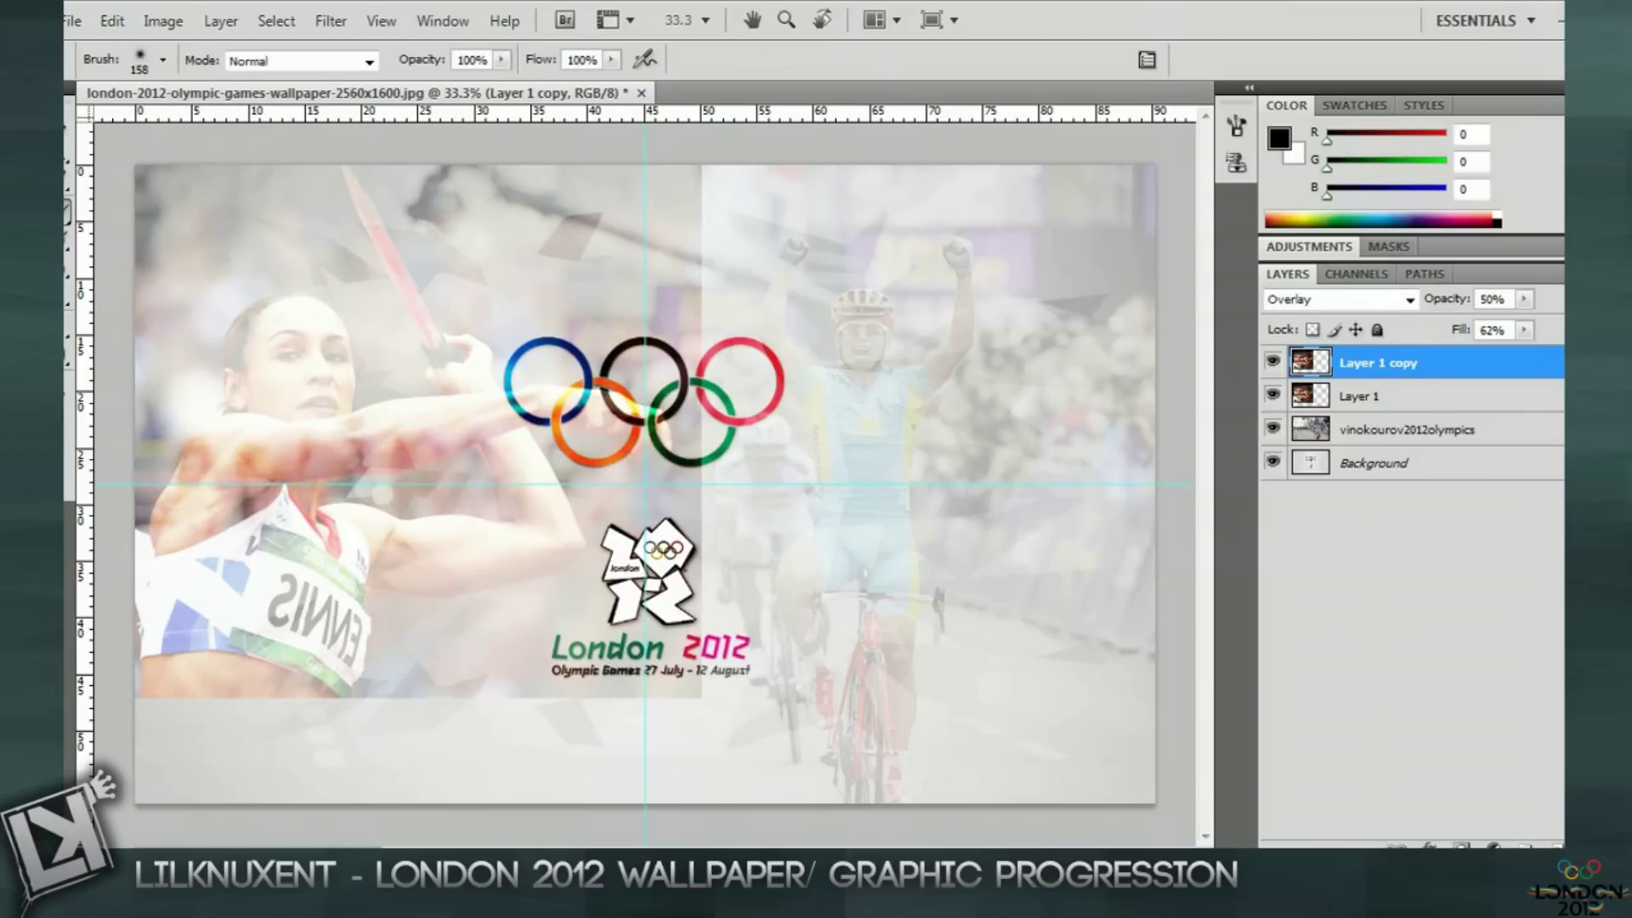
{"action": "left_click", "coordinate": [162, 59]}
- Try to blend the javelin photo's hard edges by painting black on Layer 1 copy and along the lower edge on Layer 1
{"action": "mouse_move", "coordinate": [860, 726]}
{"action": "left_mouse_down"}
{"action": "mouse_move", "coordinate": [867, 692]}
{"action": "mouse_move", "coordinate": [884, 764]}
{"action": "mouse_move", "coordinate": [905, 590]}
{"action": "left_mouse_up"}
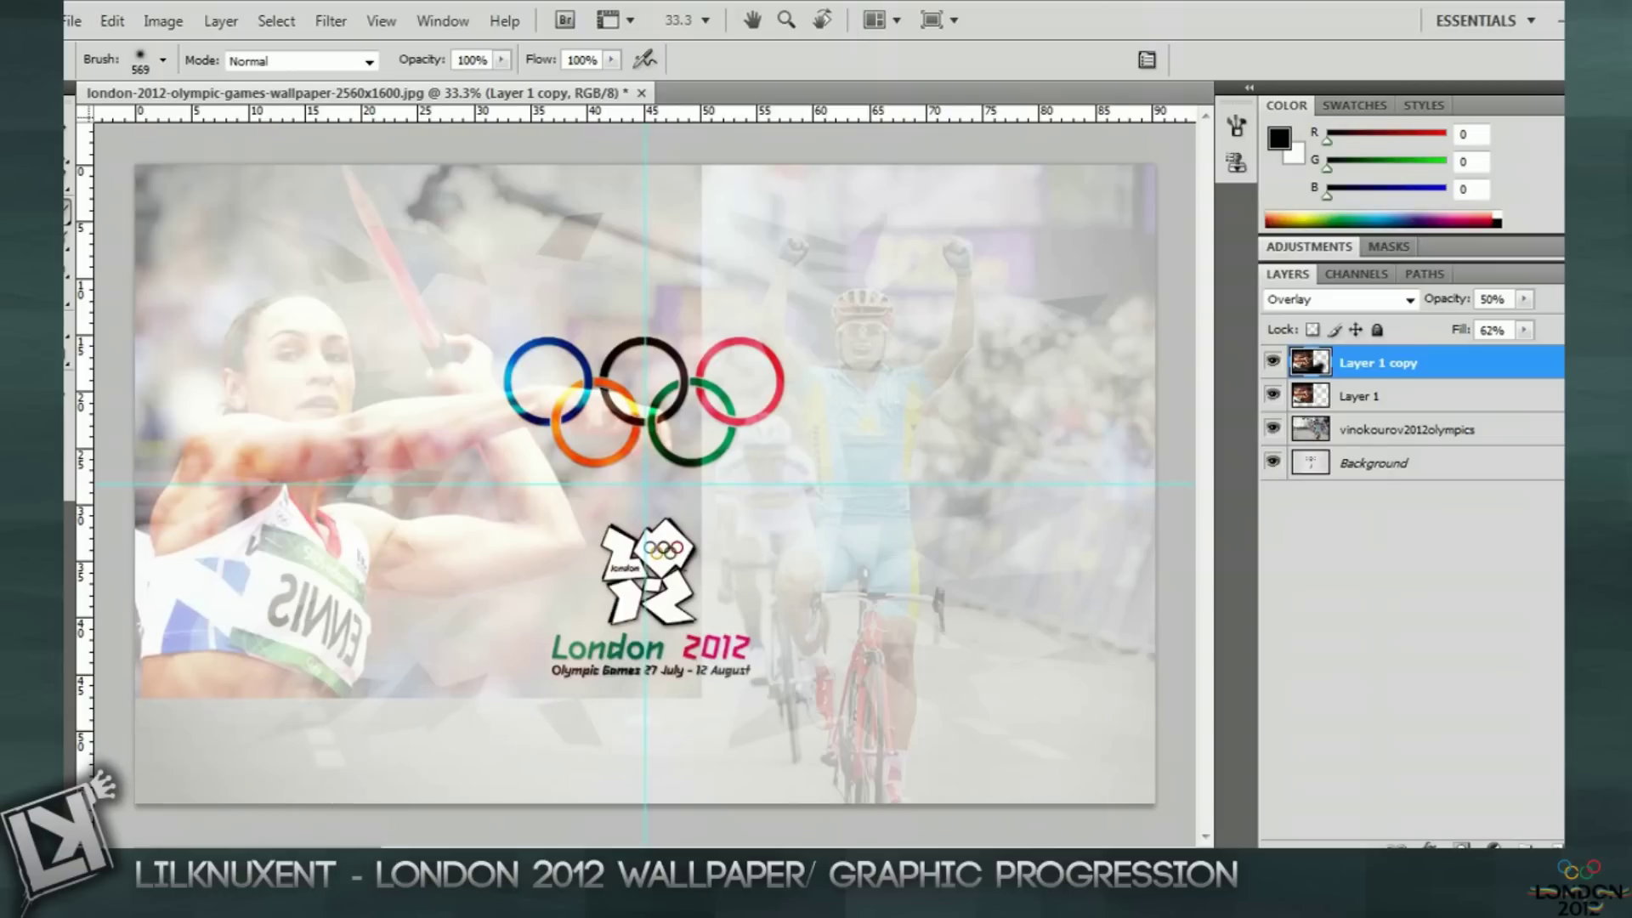
{"action": "left_click", "coordinate": [1272, 361]}
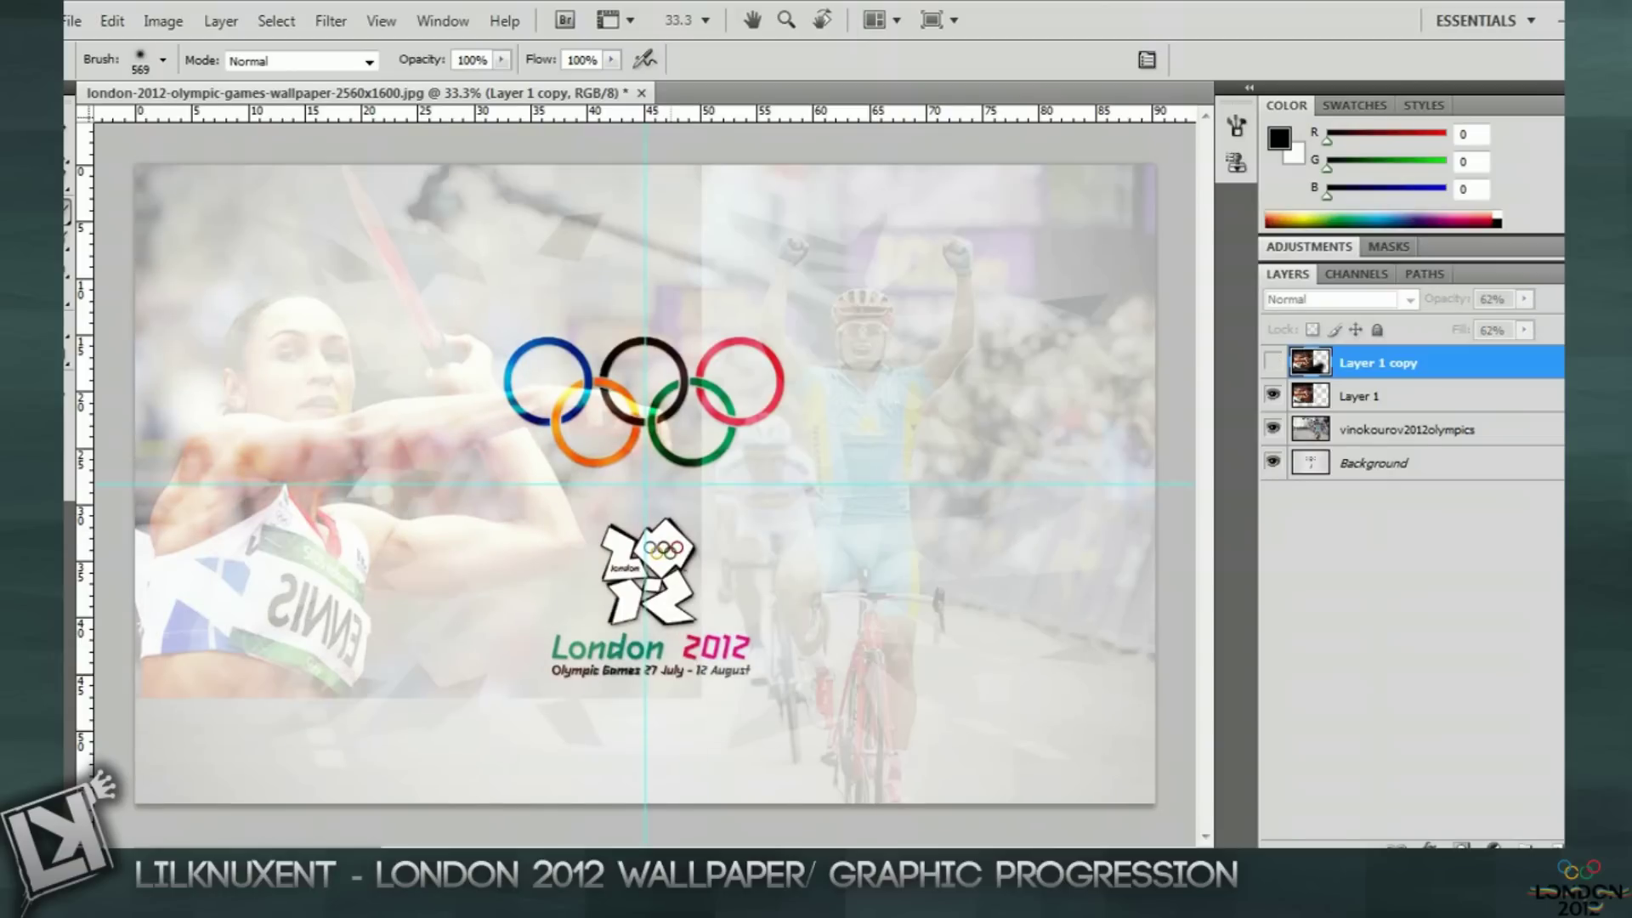
{"action": "left_click", "coordinate": [1361, 396]}
{"action": "mouse_move", "coordinate": [731, 693]}
{"action": "left_mouse_down"}
{"action": "mouse_move", "coordinate": [340, 738]}
{"action": "mouse_move", "coordinate": [204, 701]}
{"action": "left_mouse_up"}
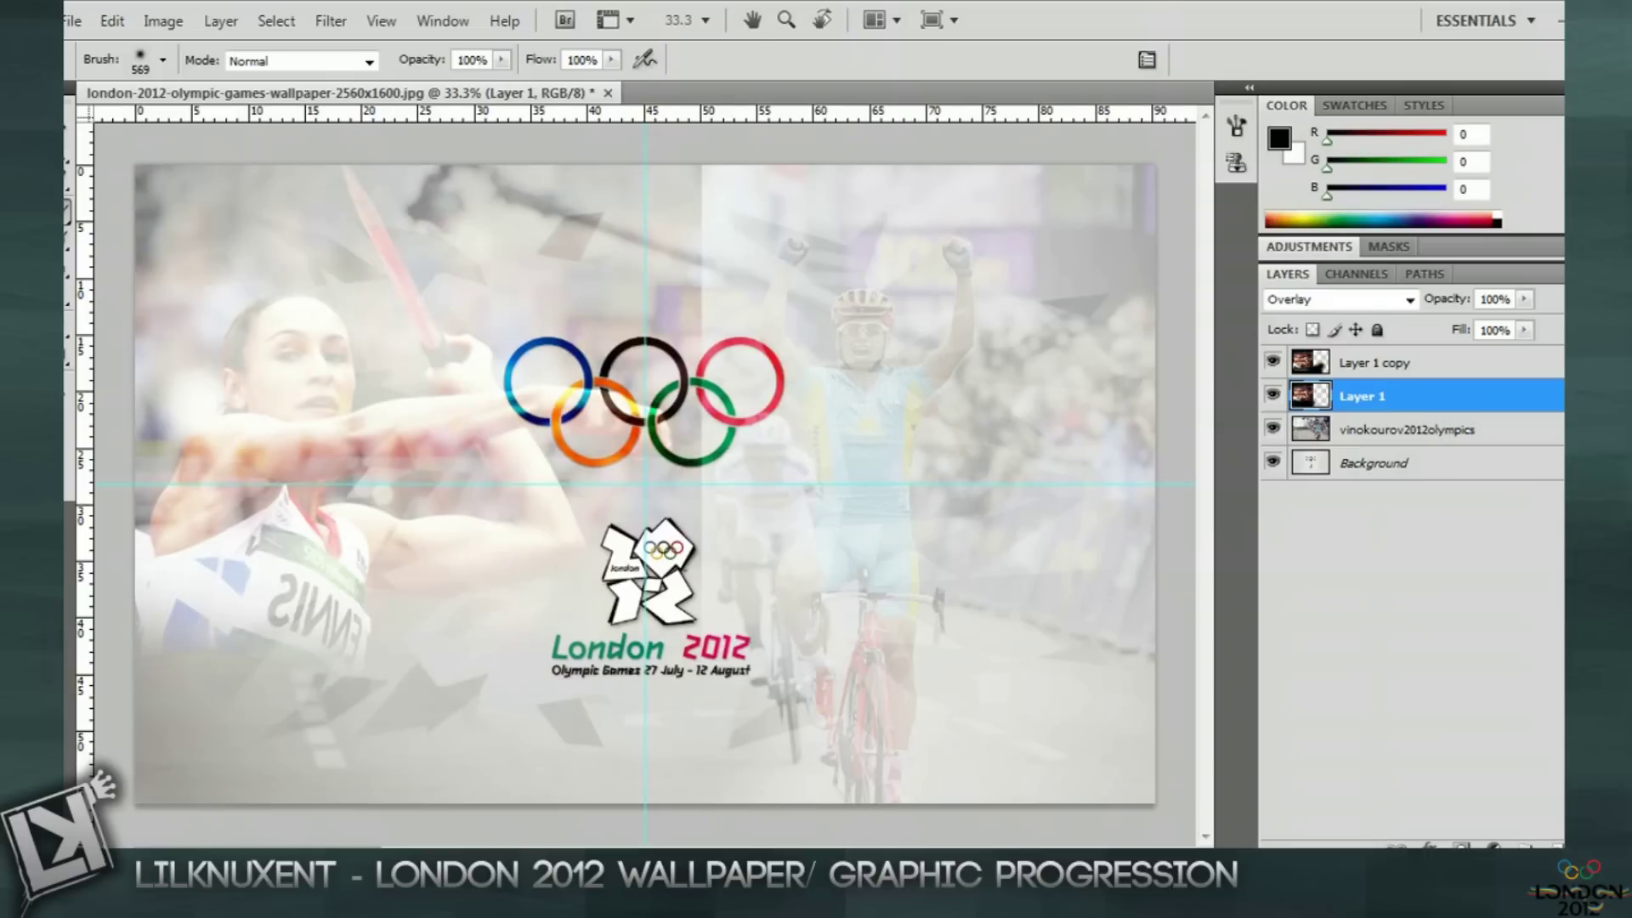
- Undo the black brush strokes on both javelin photo layers
{"action": "left_click", "coordinate": [1368, 463]}
{"action": "right_click", "coordinate": [1356, 460]}
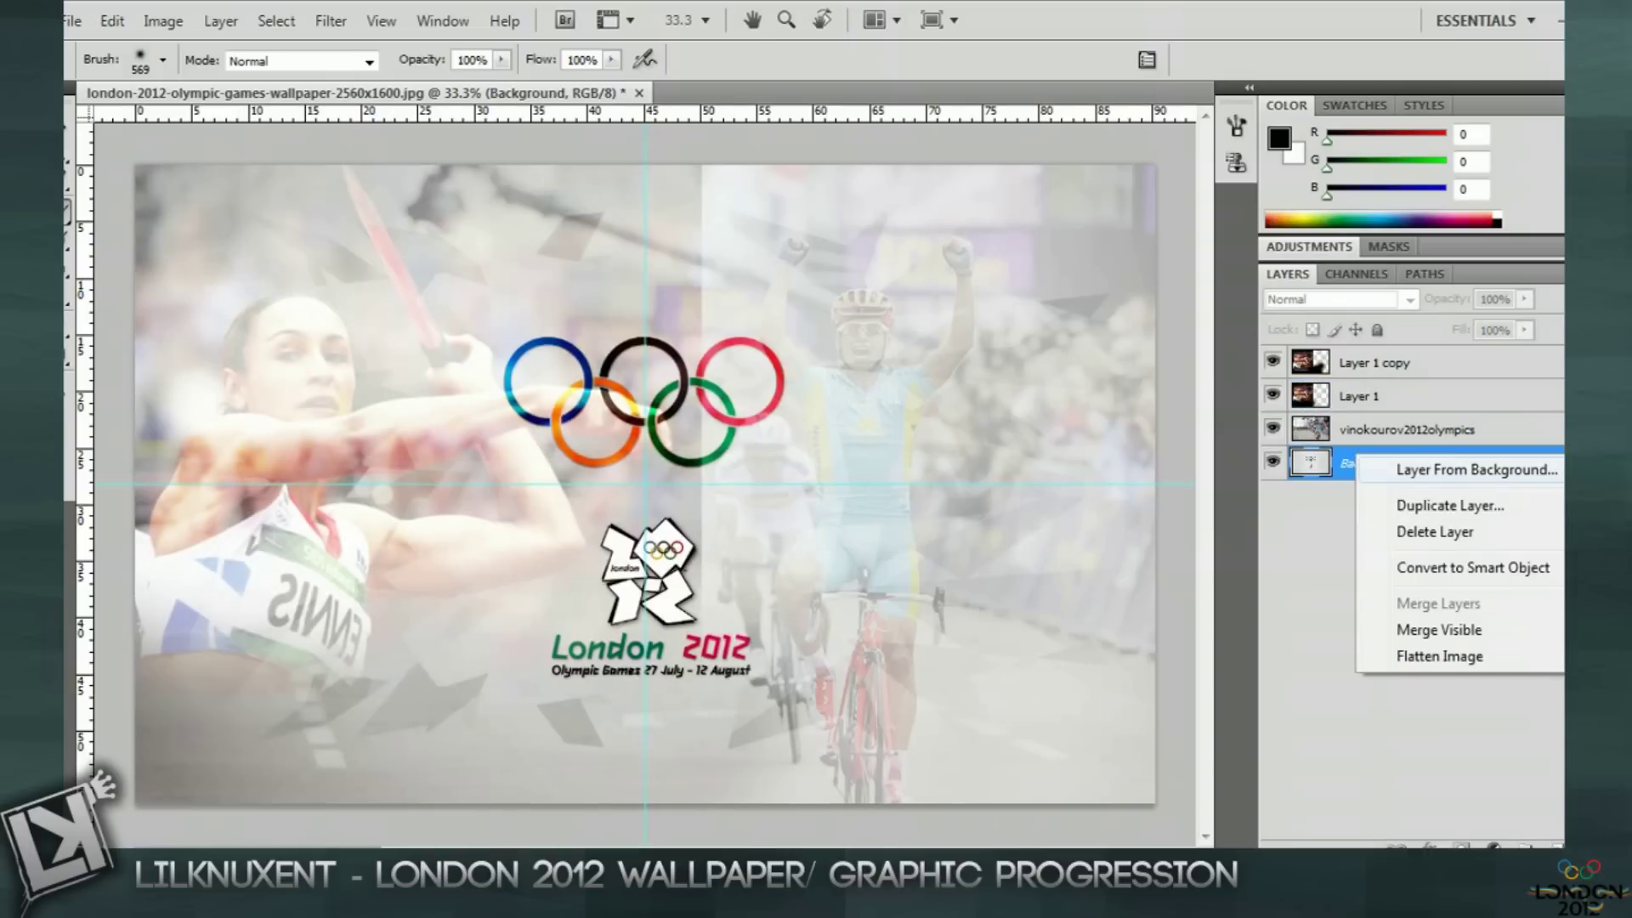
{"action": "key", "text": "Escape"}
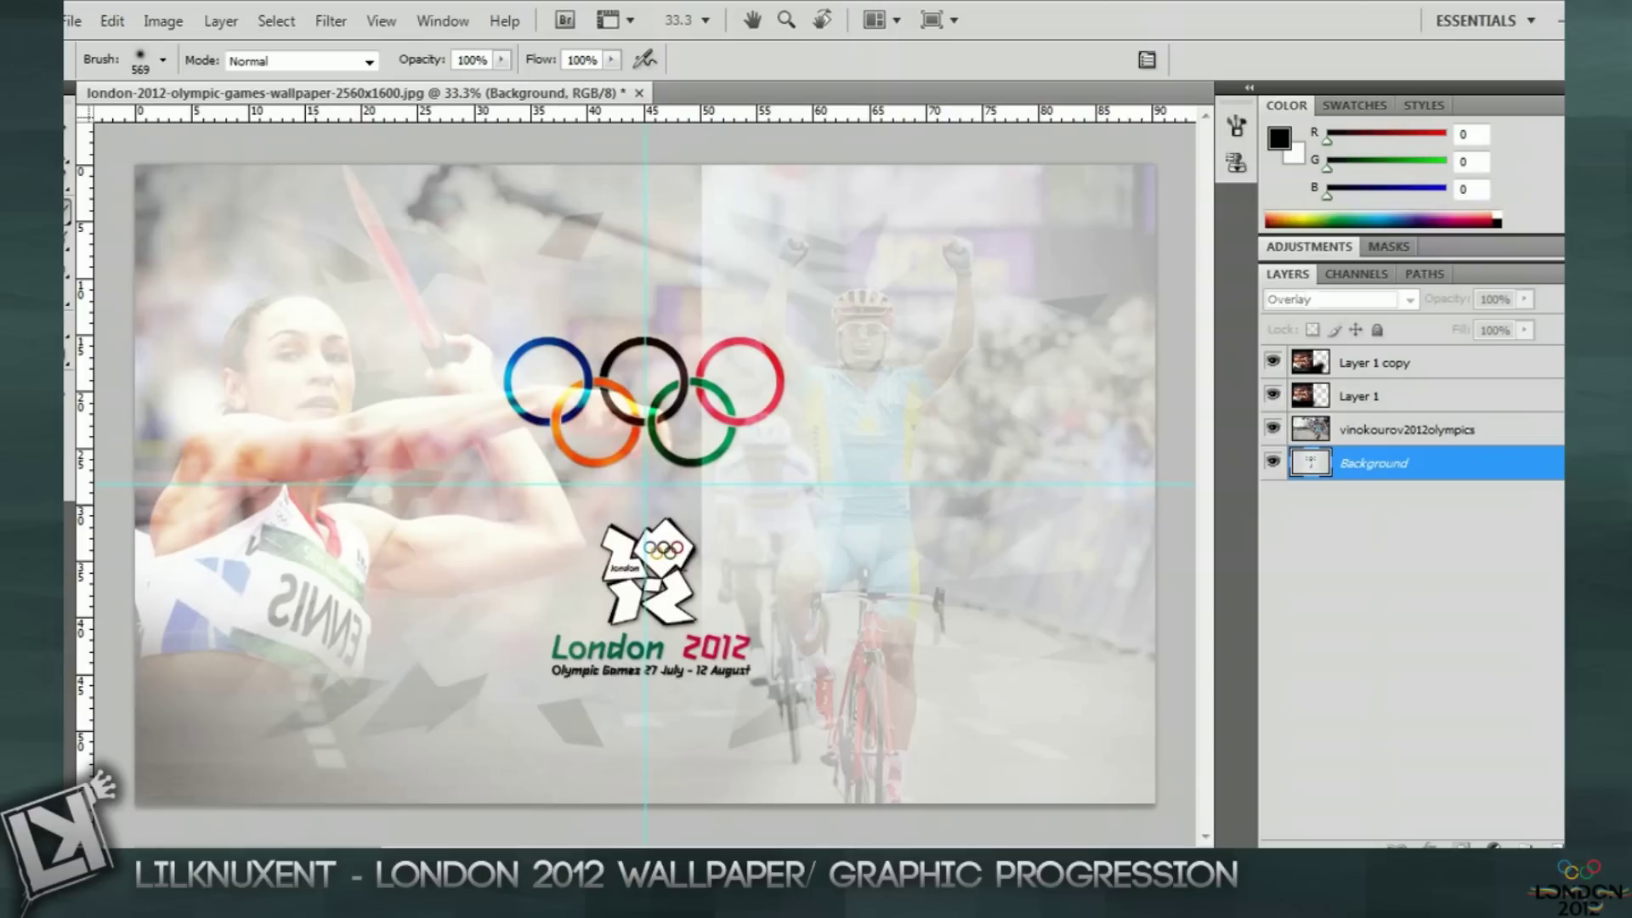
{"action": "key", "text": "ctrl+alt+z"}
{"action": "key", "text": "ctrl+alt+z"}
{"action": "key", "text": "ctrl+alt+z"}
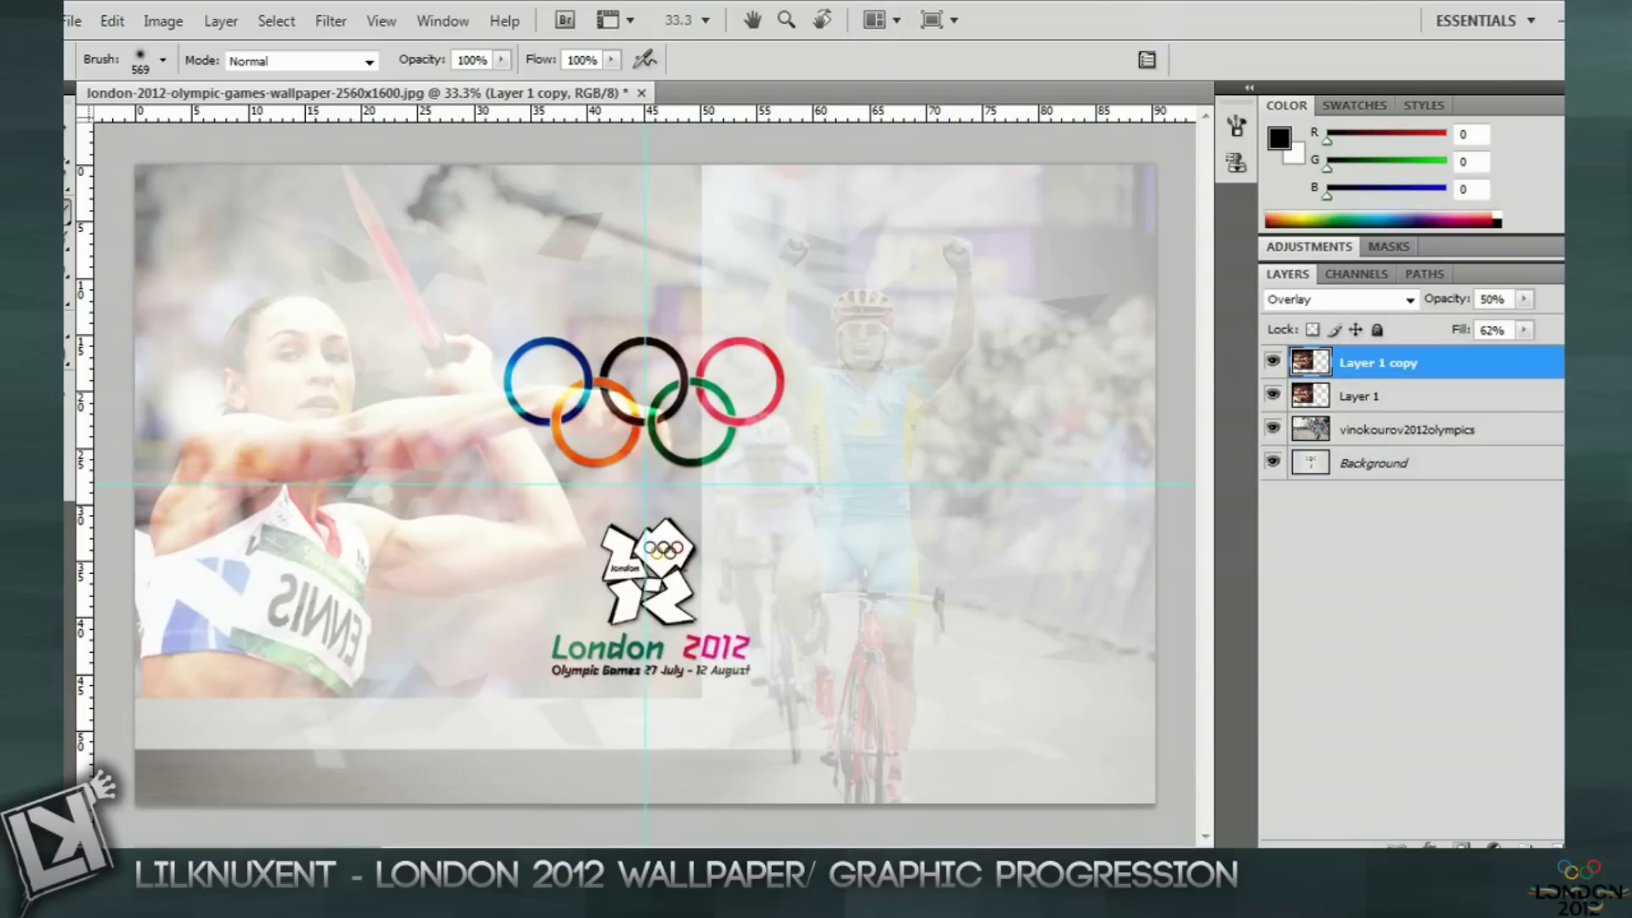
- Convert the Background into a regular layer named Layer 0, and undo the black test stroke painted on it
{"action": "left_click", "coordinate": [1368, 462]}
{"action": "right_click", "coordinate": [1346, 461]}
{"action": "left_click", "coordinate": [1445, 472]}
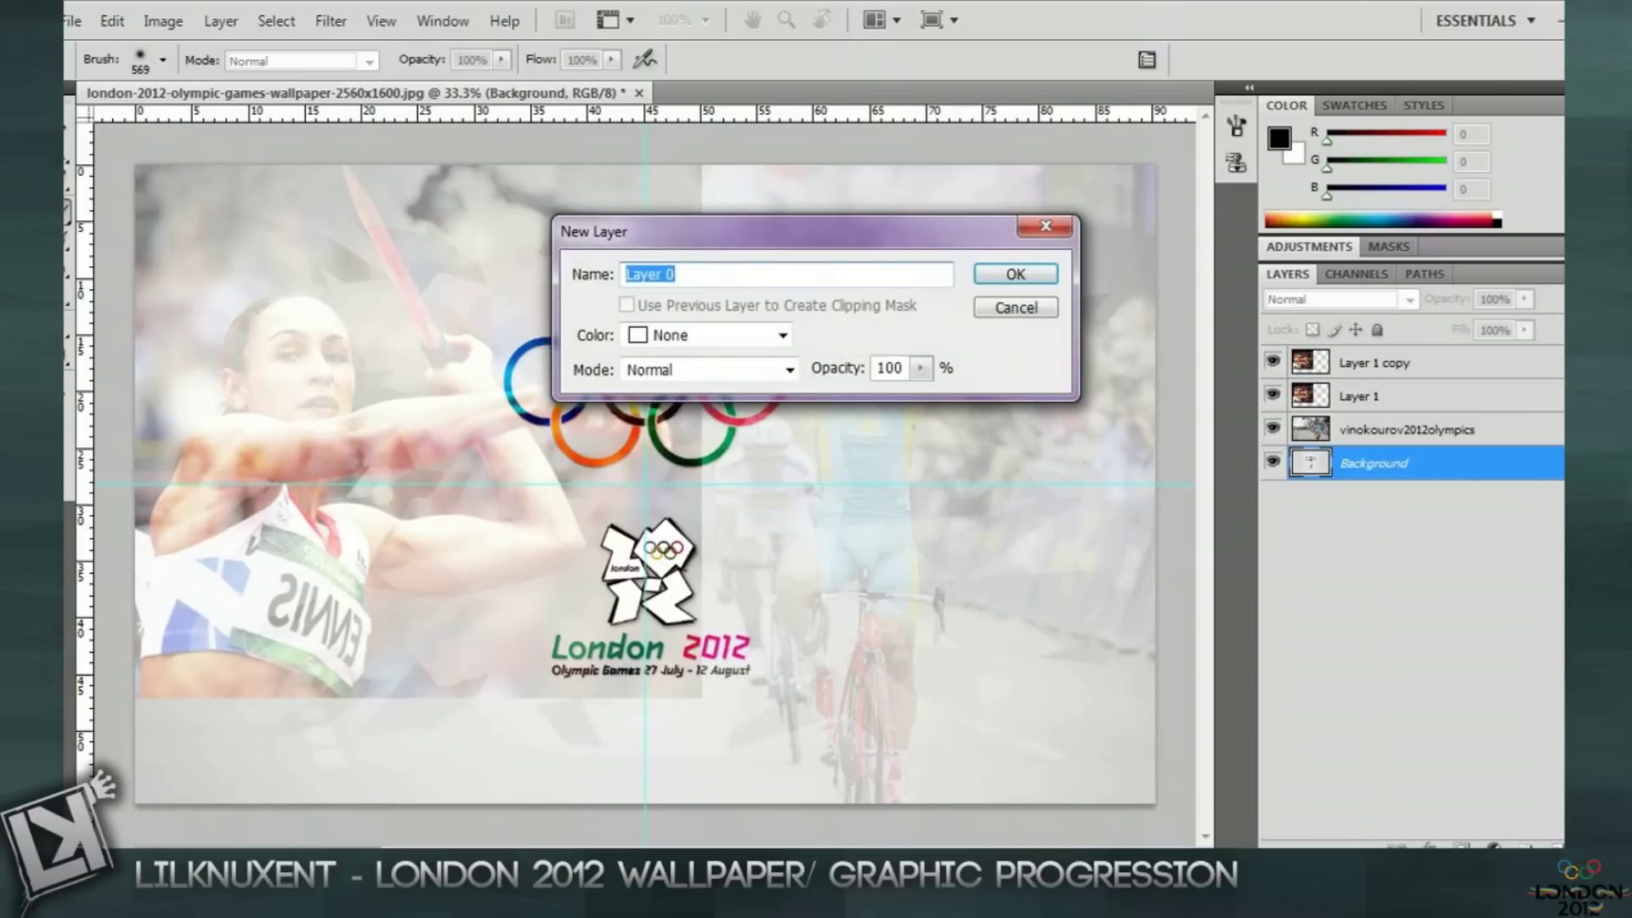
{"action": "left_click", "coordinate": [1020, 274]}
{"action": "left_click", "coordinate": [1069, 502]}
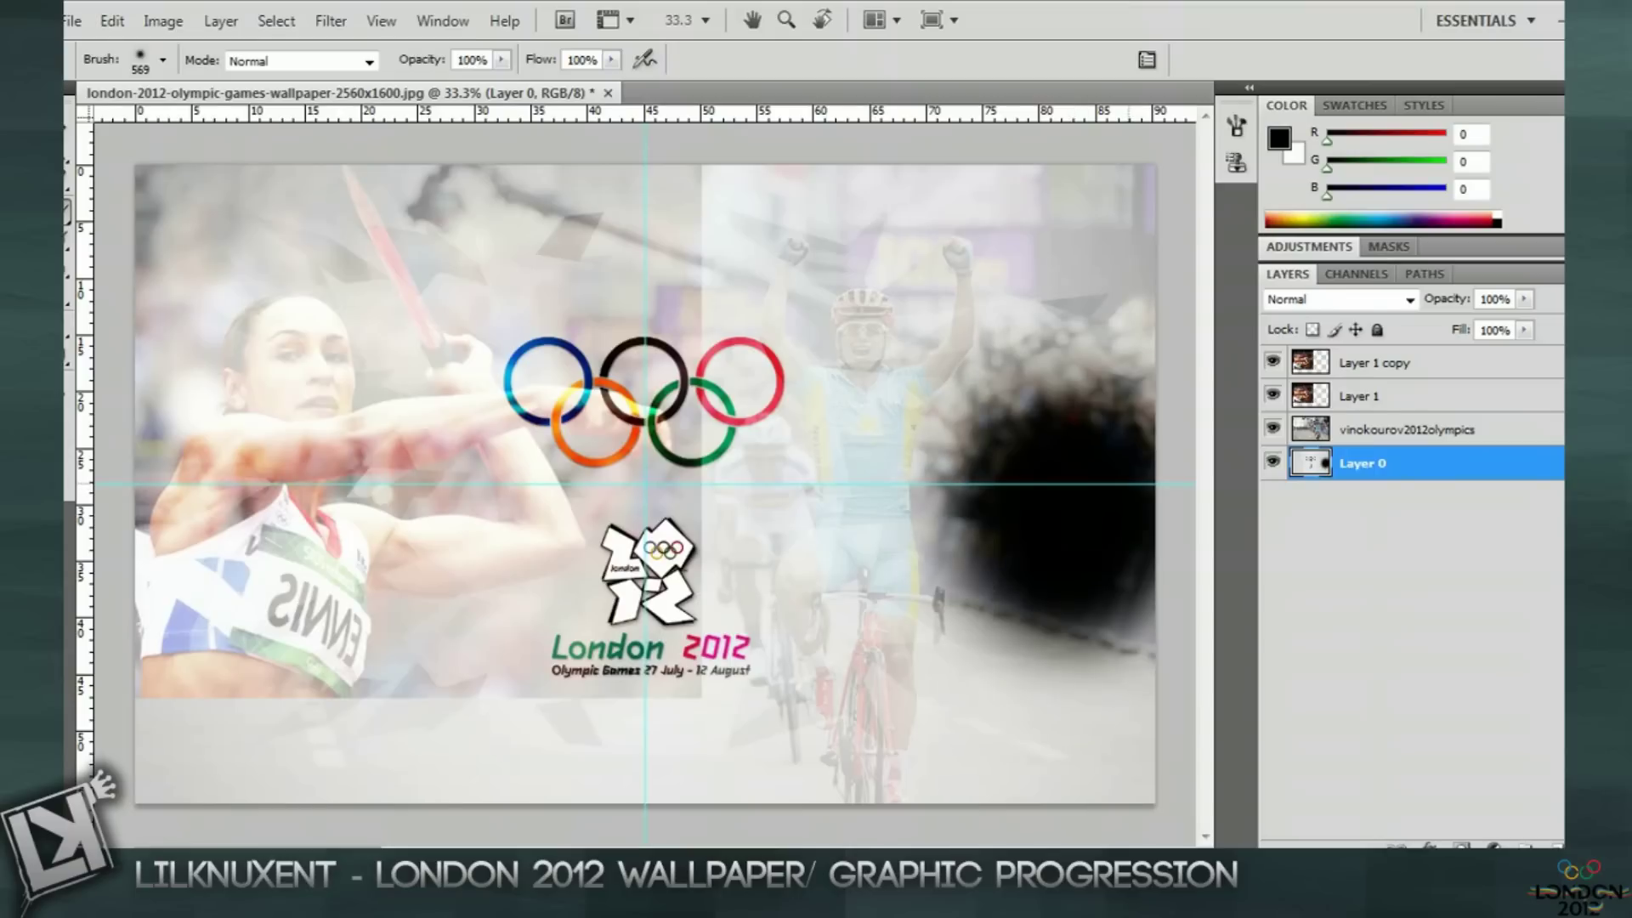
{"action": "key", "text": "ctrl+z"}
- Add a new empty layer and move it beneath Layer 0
{"action": "left_click", "coordinate": [1558, 848]}
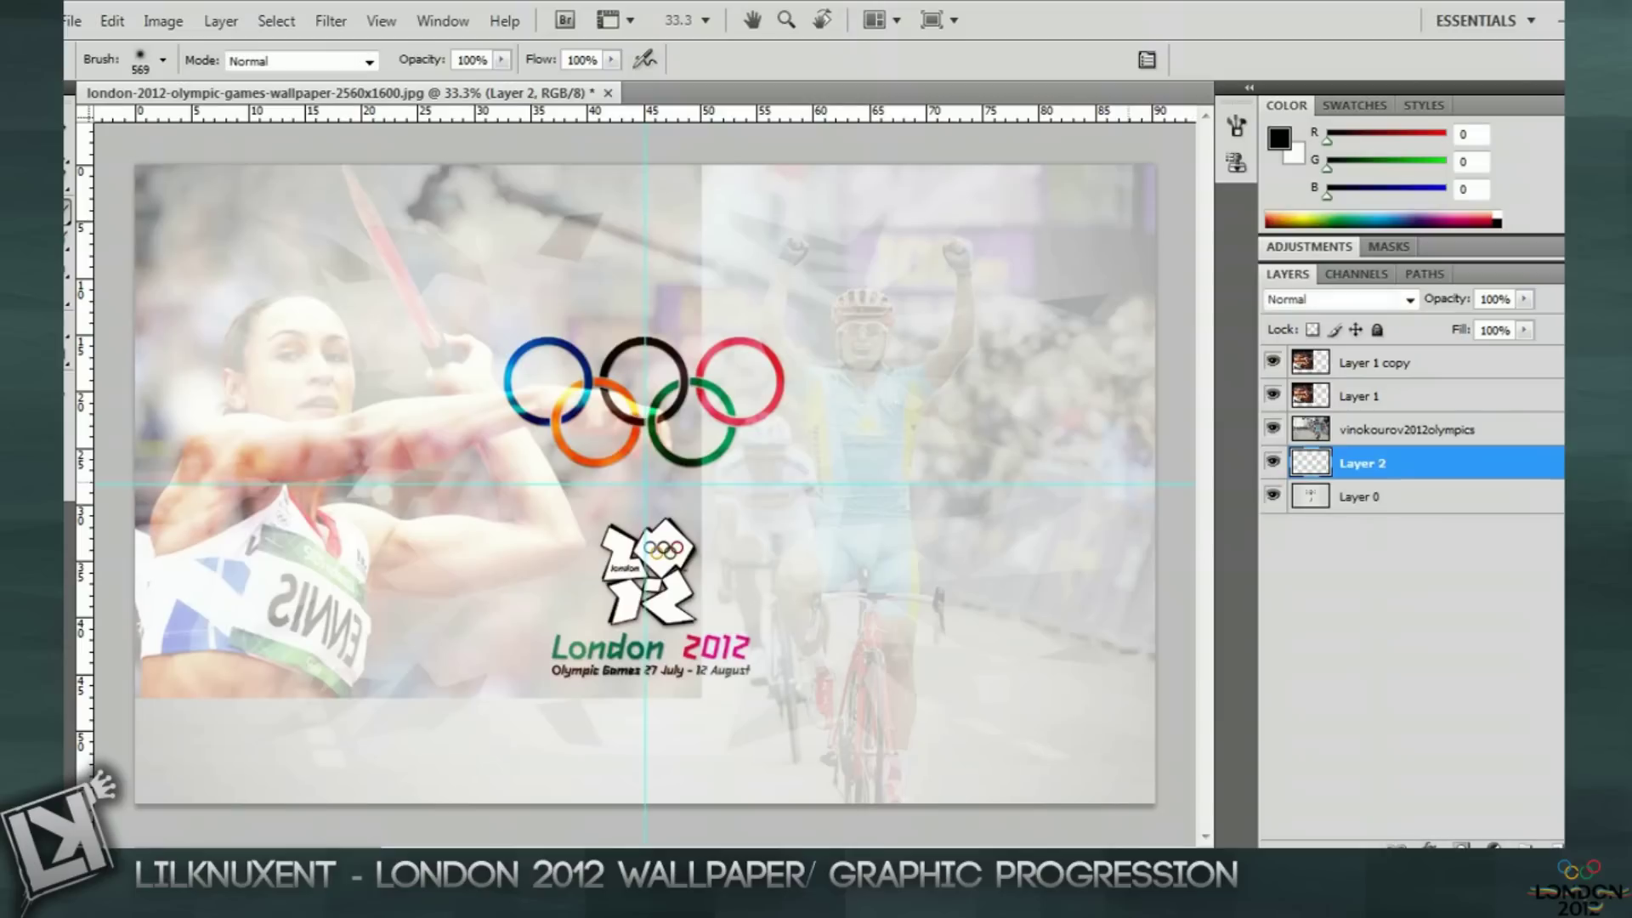
{"action": "key", "text": "ctrl+bracketleft"}
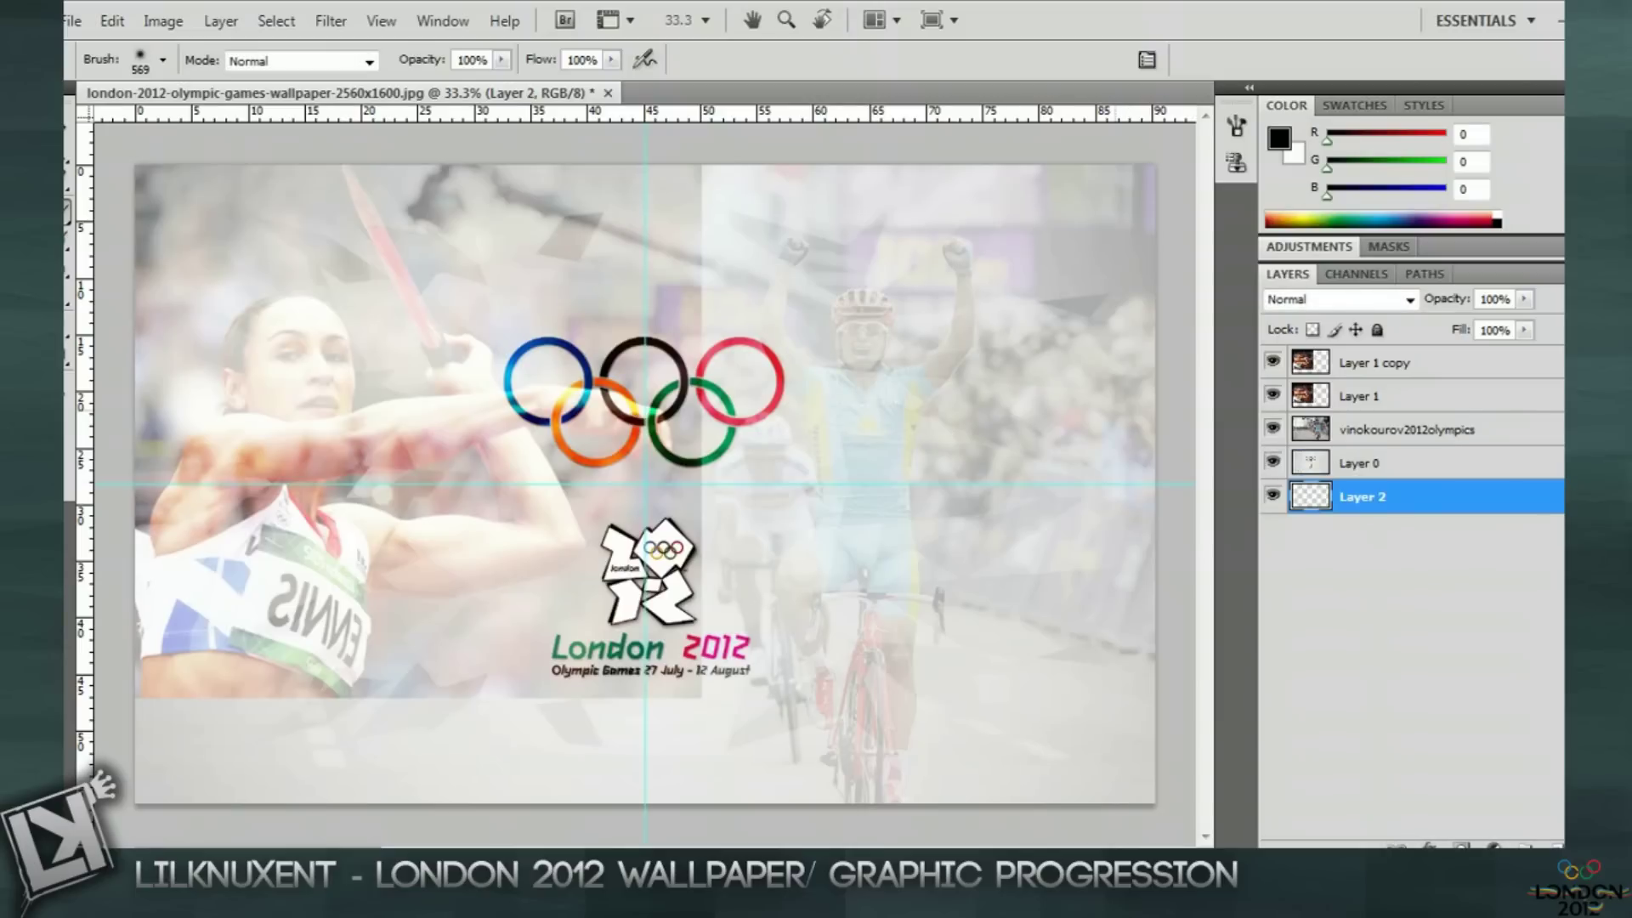
- Paint black around the javelin photo's lower edge on Layer 1 to blend it, and select Layer 1 copy
{"action": "left_click", "coordinate": [1394, 396]}
{"action": "left_click", "coordinate": [684, 698]}
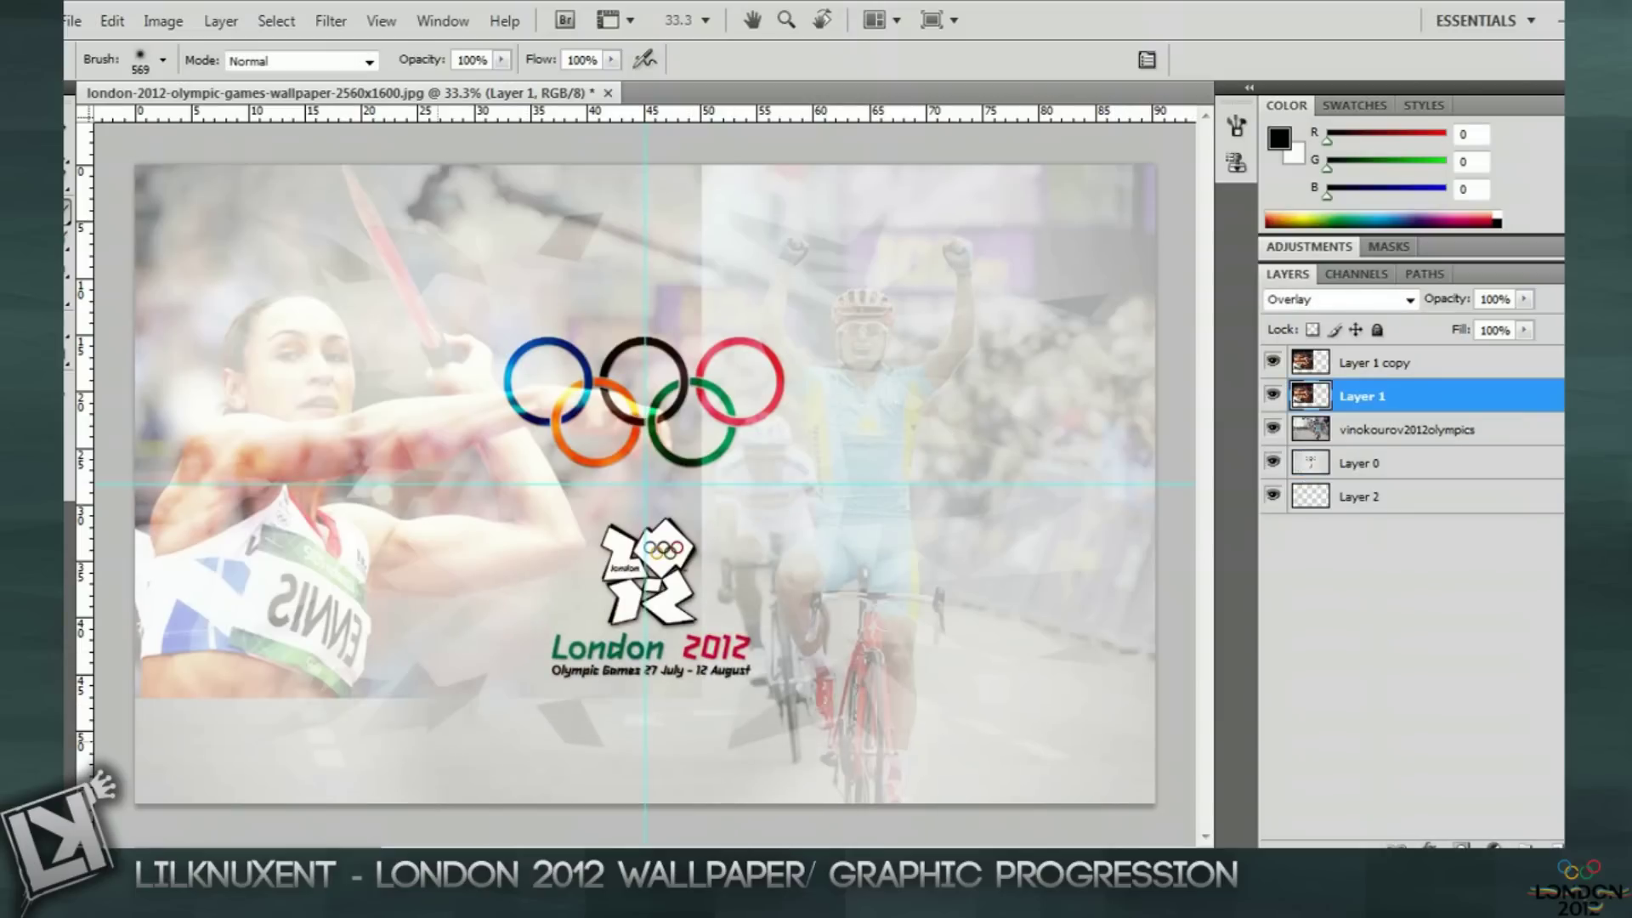
{"action": "left_click", "coordinate": [1394, 363]}
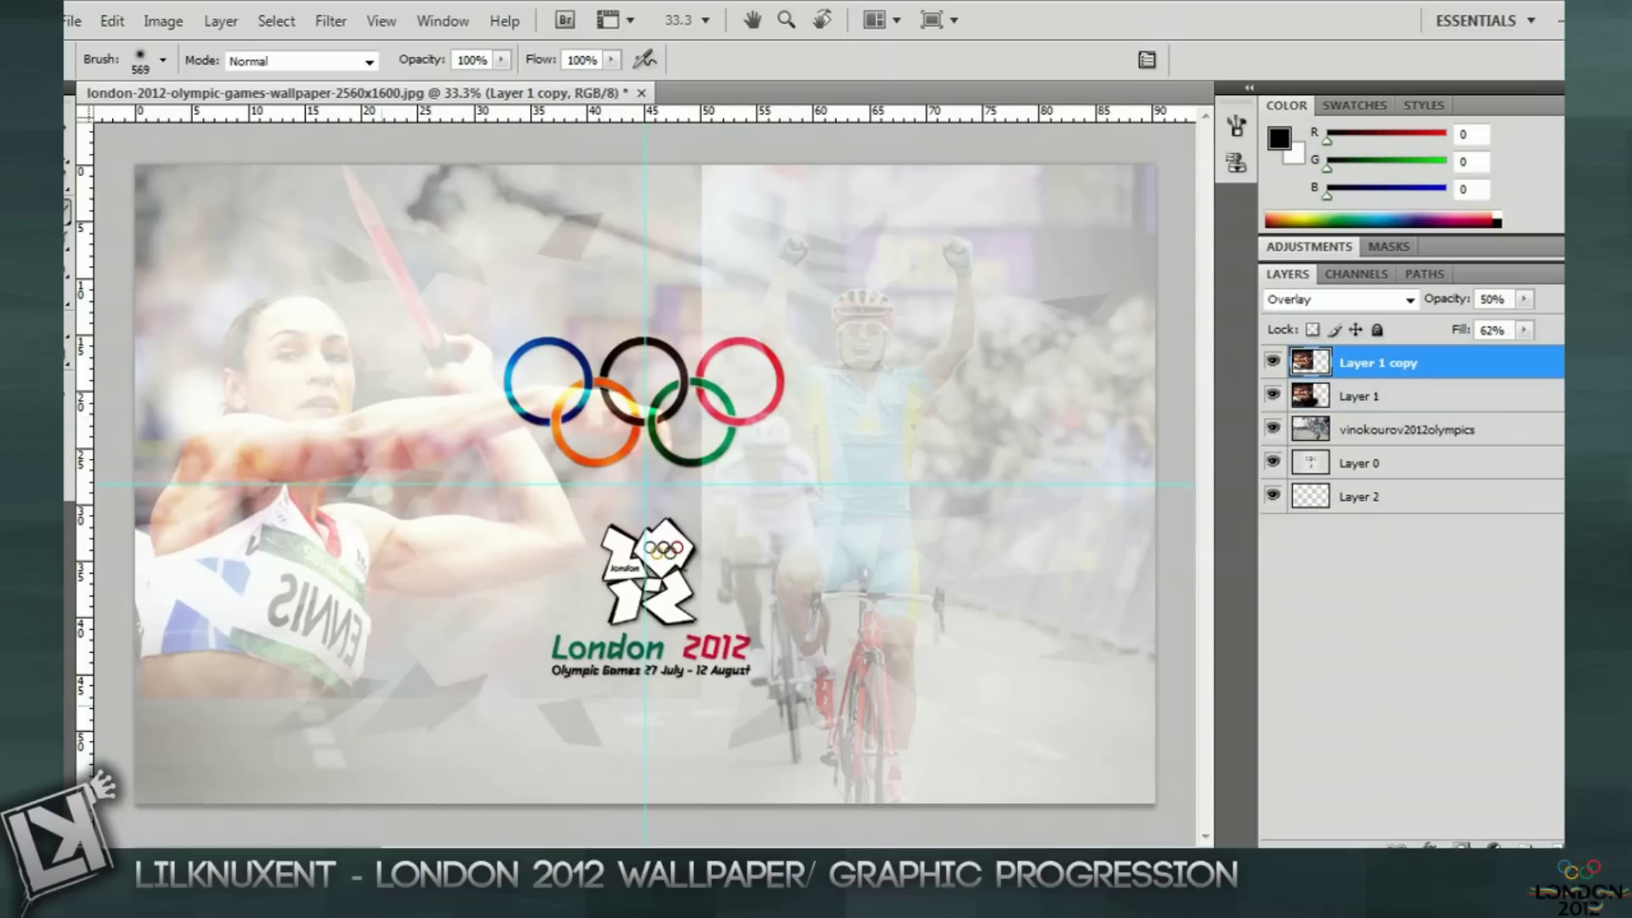